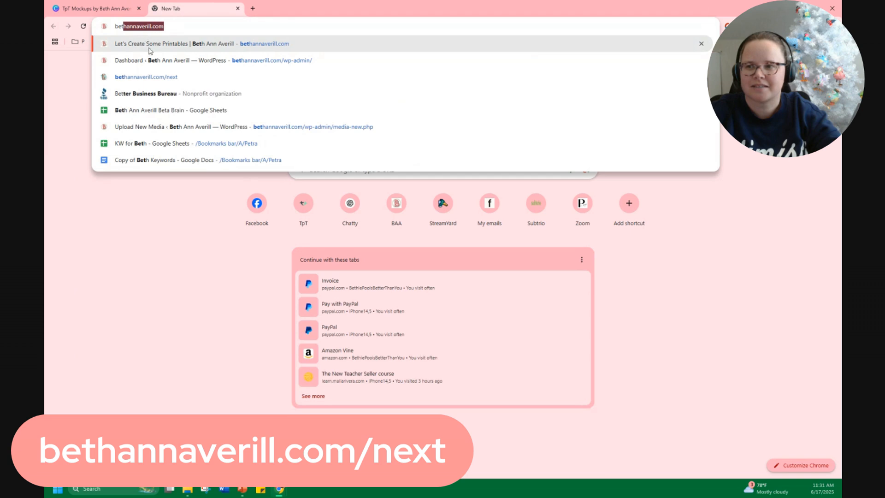
# Open the page bethannaverill.com/next
pyautogui.write('next')
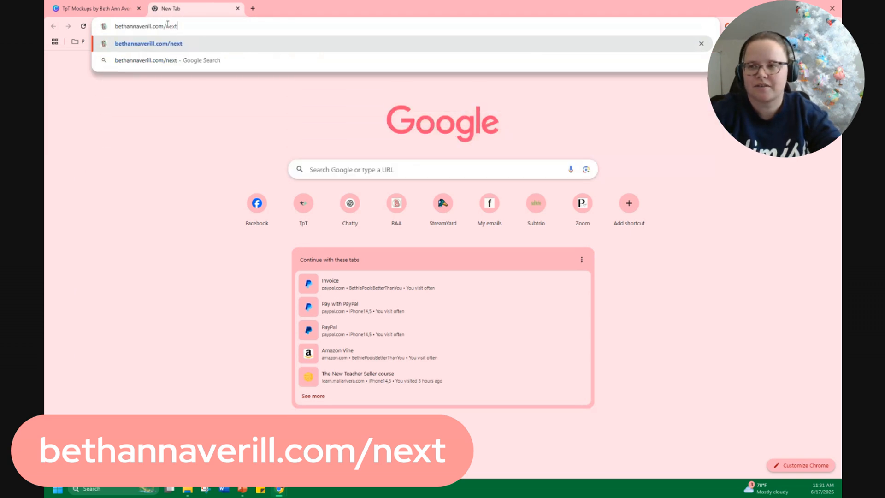
pyautogui.press('Return')
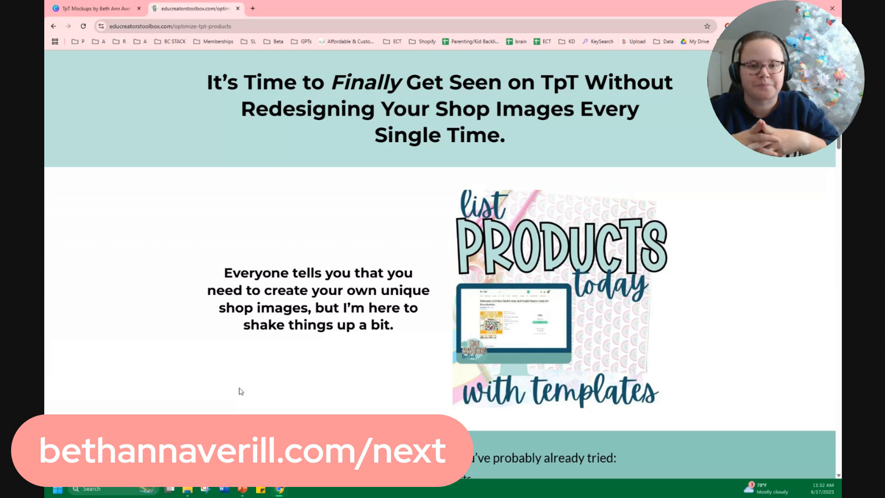
# Review the free product-optimizing course page from its introduction down to the sign-up form, and close its tab
pyautogui.scroll(-3, 323, 285)
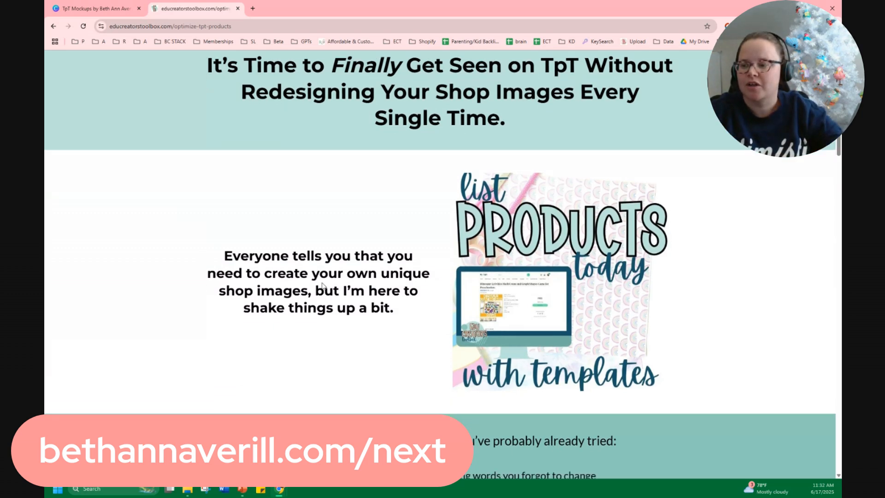
pyautogui.scroll(-8, 323, 286)
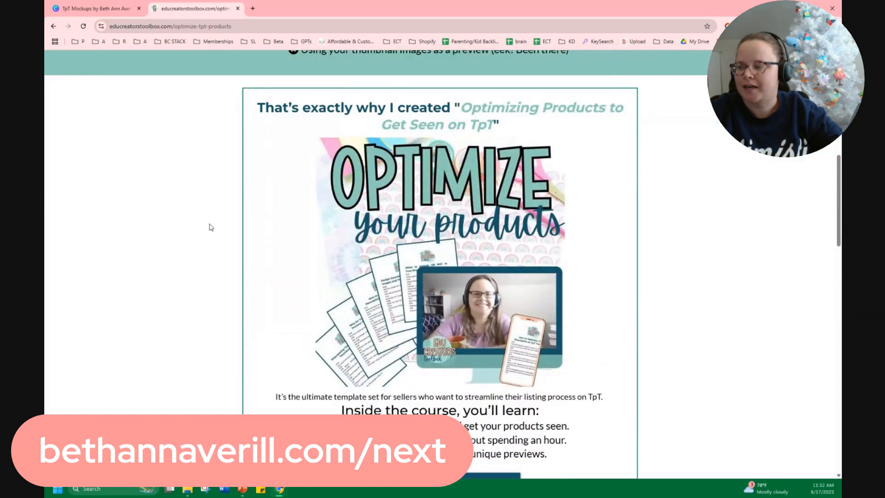
pyautogui.scroll(-20, 357, 347)
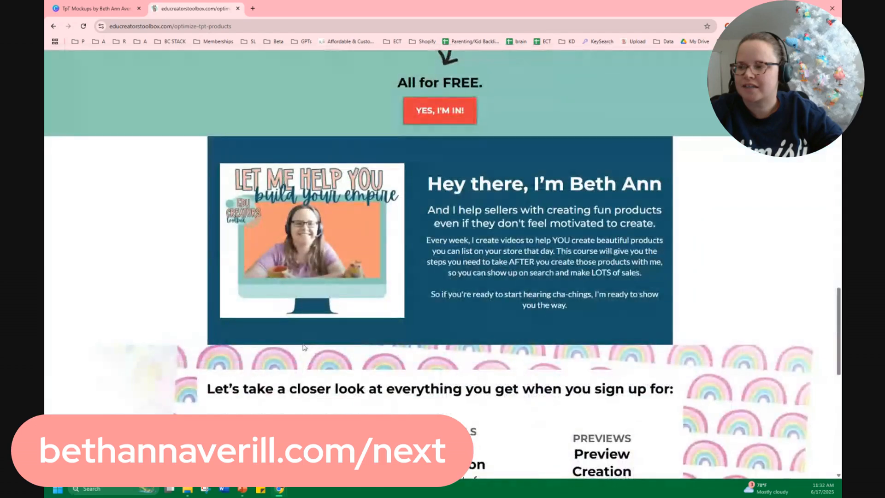
pyautogui.scroll(12, 347, 244)
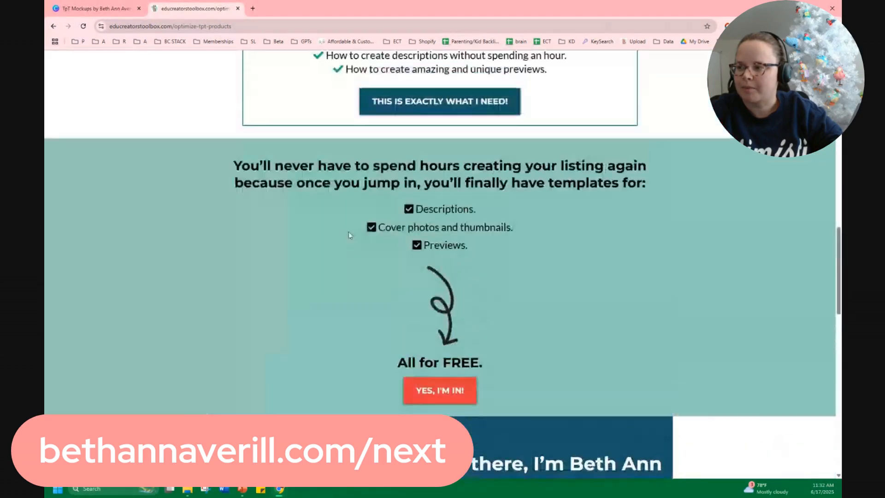
pyautogui.moveTo(388, 281); pyautogui.dragTo(511, 280)
pyautogui.moveTo(430, 298); pyautogui.dragTo(461, 298)
pyautogui.moveTo(417, 261); pyautogui.dragTo(488, 269)
pyautogui.scroll(-5, 487, 268)
pyautogui.scroll(-12, 488, 272)
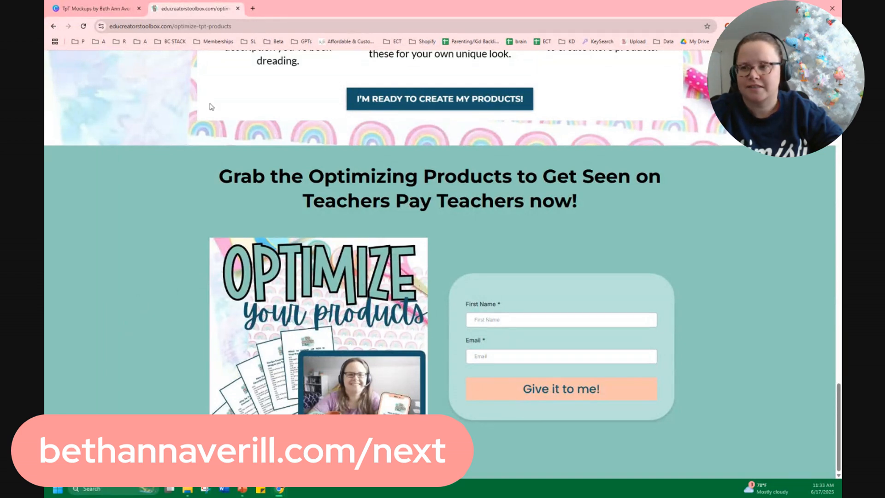
pyautogui.click(224, 27)
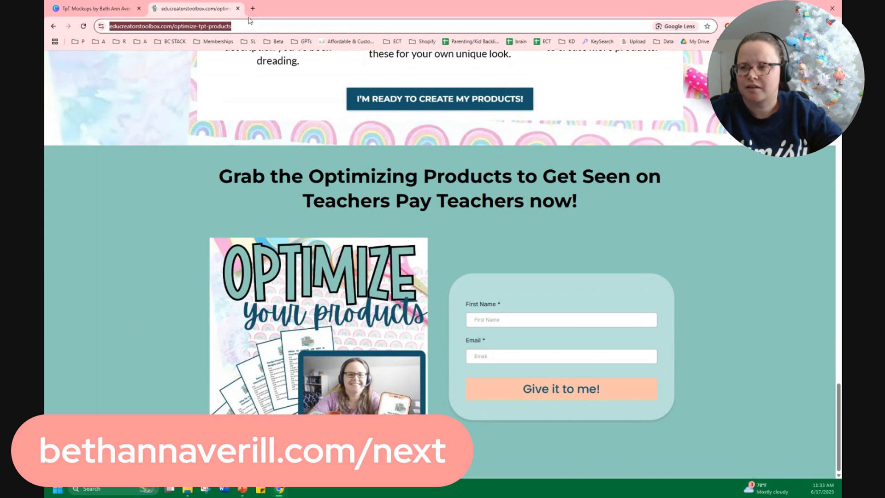
pyautogui.click(237, 9)
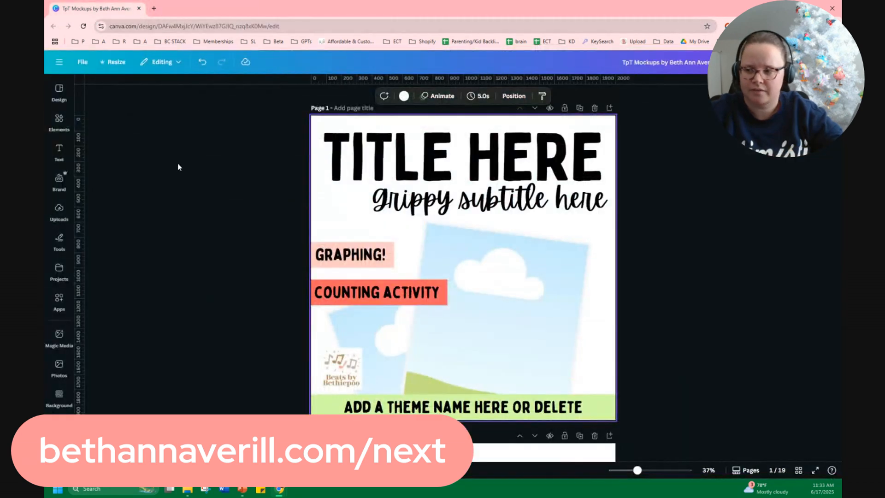
pyautogui.doubleClick(259, 26)
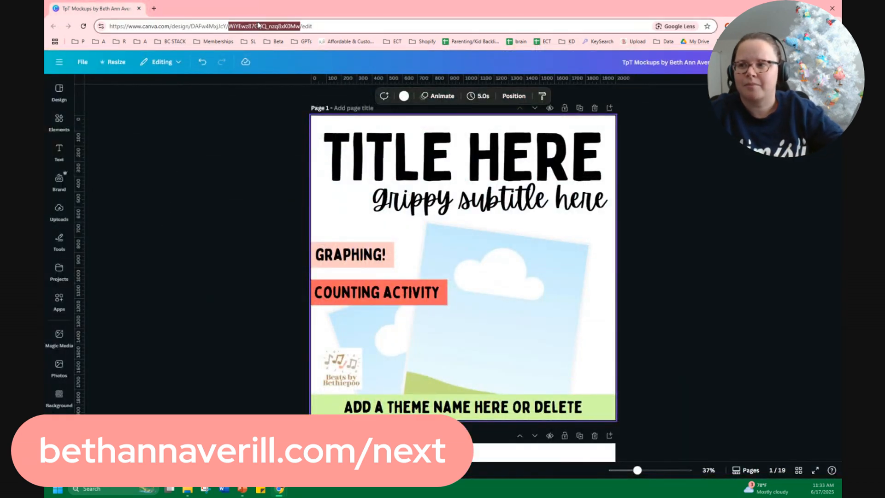
pyautogui.press('BackSpace')
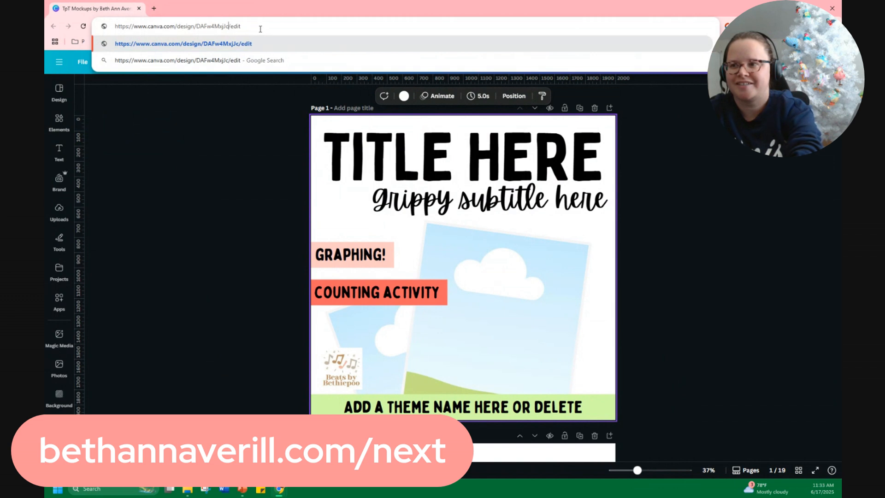
pyautogui.hotkey('ctrl', 'a')
pyautogui.press('BackSpace')
pyautogui.click(238, 295)
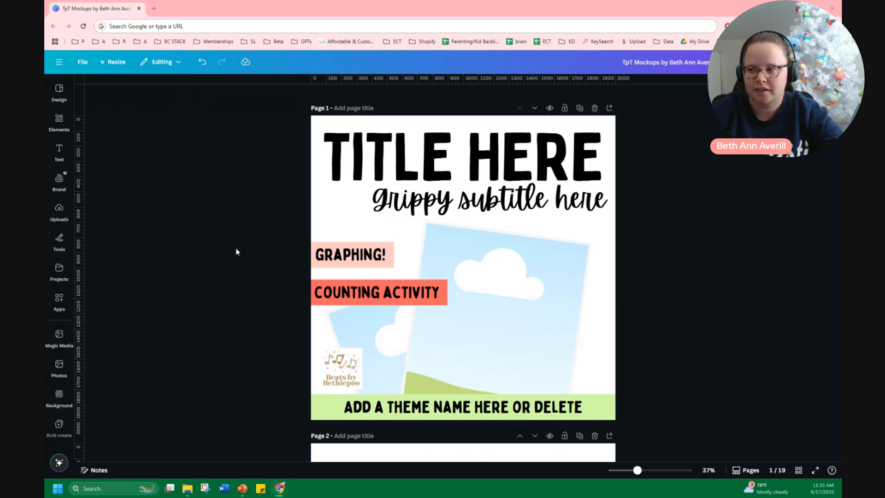
# Open teacherspayteachers.com in a new tab and browse all of its resources
pyautogui.click(155, 13)
pyautogui.write('tea')
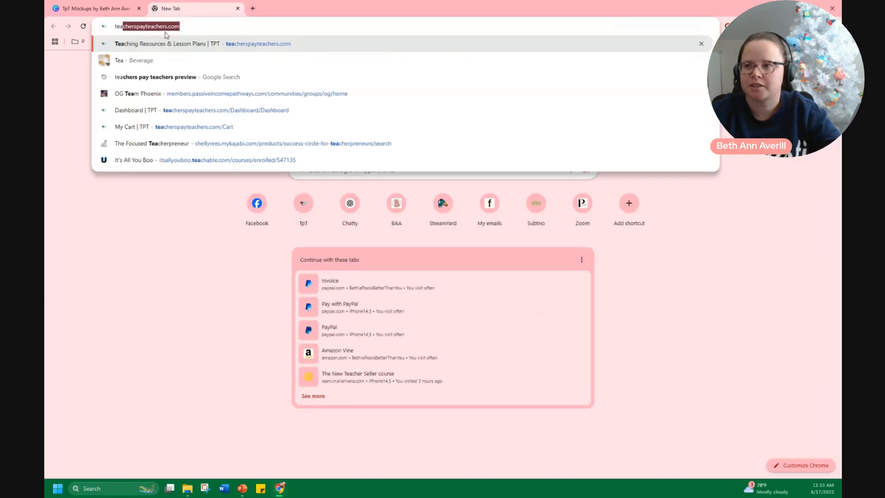
pyautogui.press('Return')
pyautogui.click(410, 76)
pyautogui.press('Return')
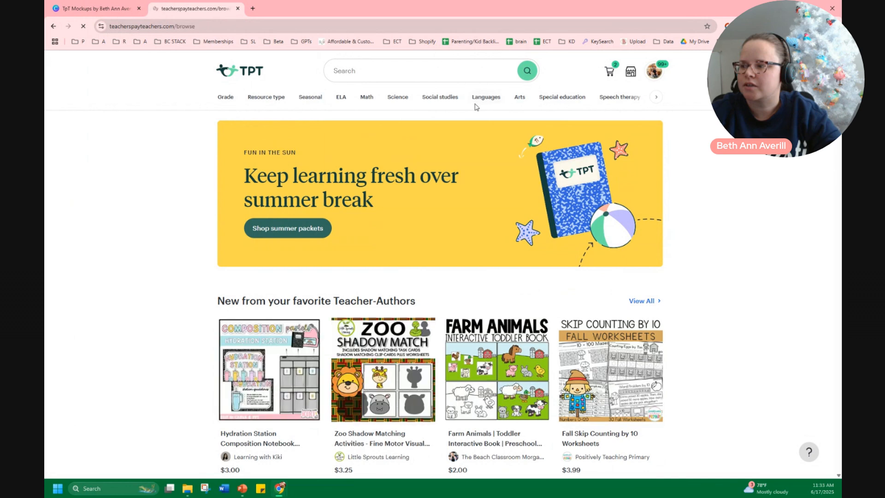
# Search the Teachers Pay Teachers resources for "addition facts"
pyautogui.click(369, 71)
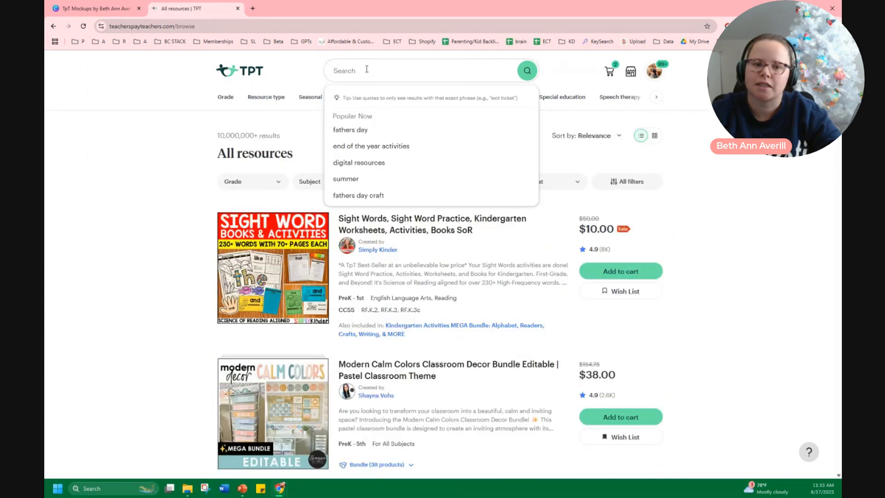
pyautogui.write('add')
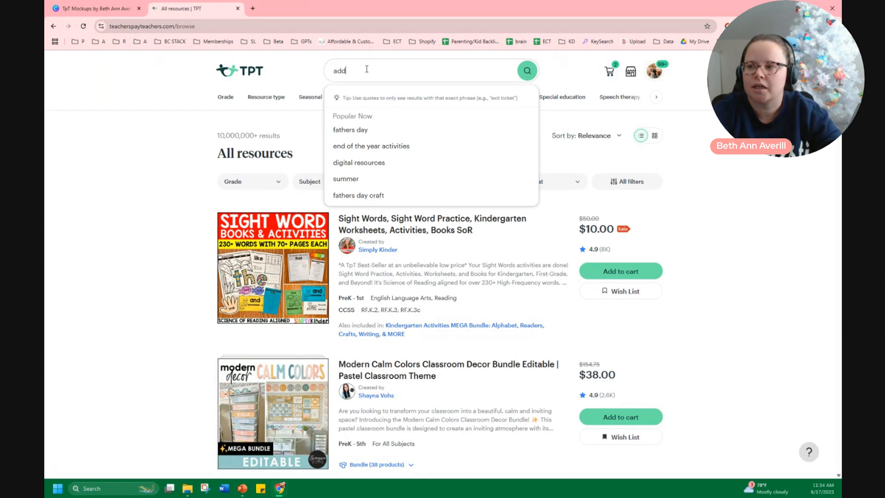
pyautogui.write('ition facts')
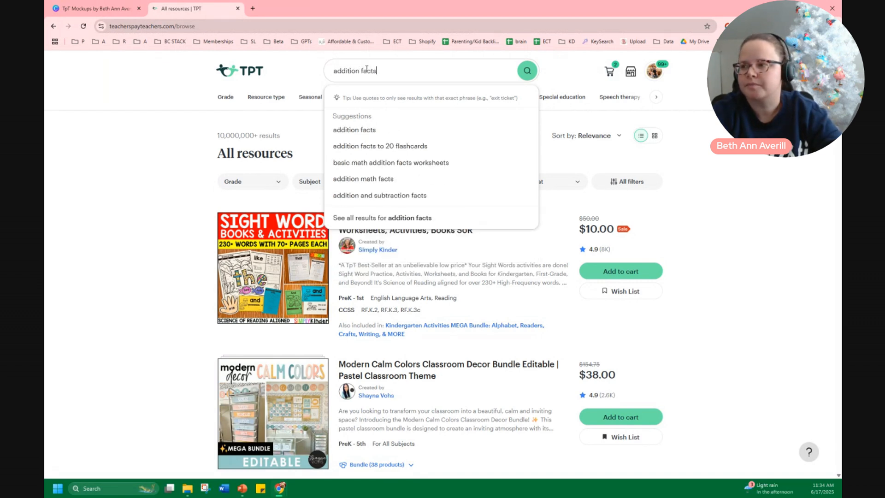
pyautogui.press('Return')
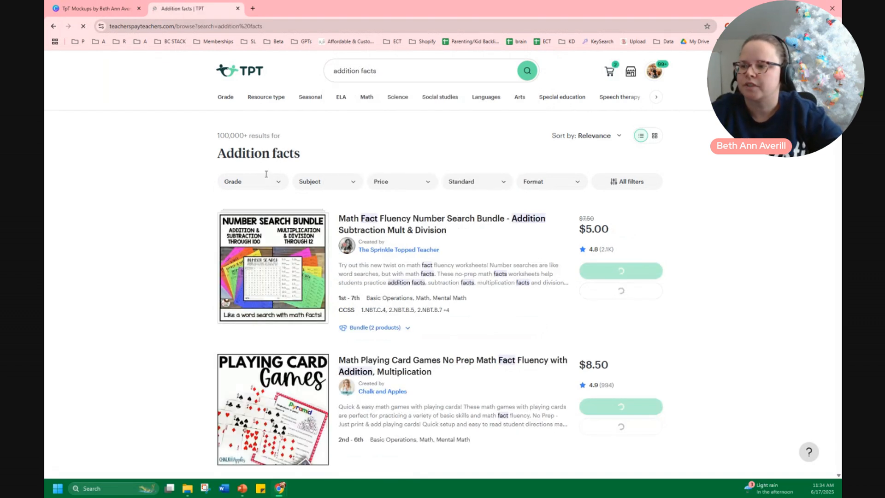
pyautogui.click(655, 136)
pyautogui.scroll(-2, 645, 148)
pyautogui.click(640, 76)
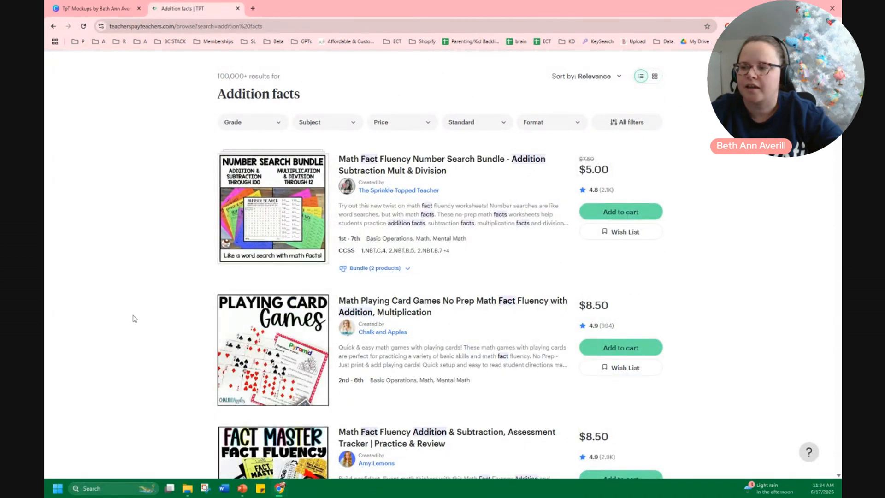
# Examine the product covers in the list of addition facts results, including an enlarged view of the playing card games cover
pyautogui.moveTo(242, 330)
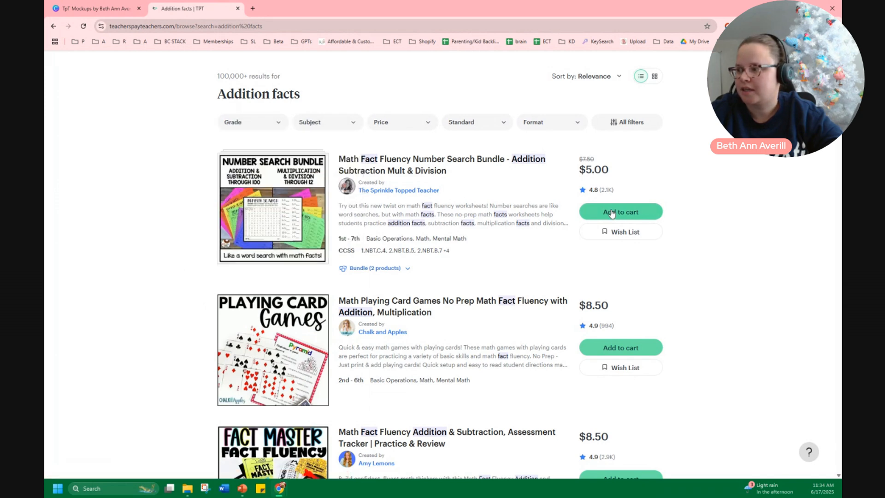
pyautogui.scroll(-2, 152, 340)
pyautogui.scroll(-6, 198, 290)
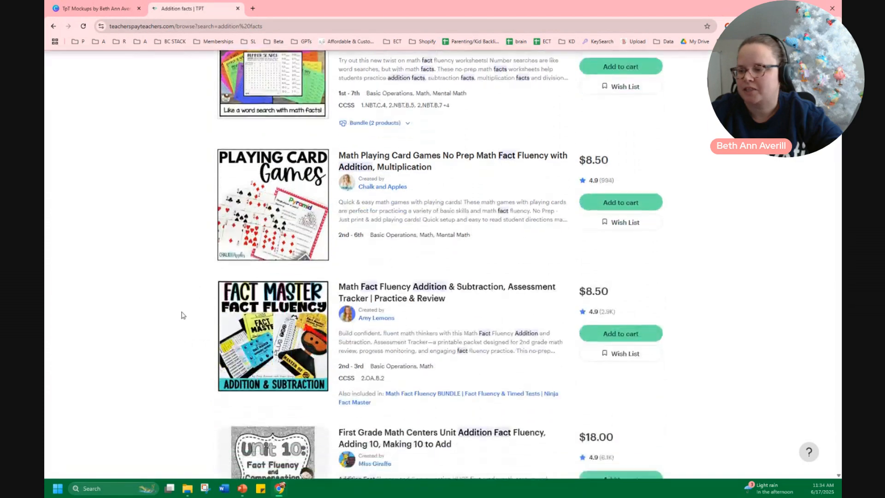
pyautogui.scroll(-10, 180, 323)
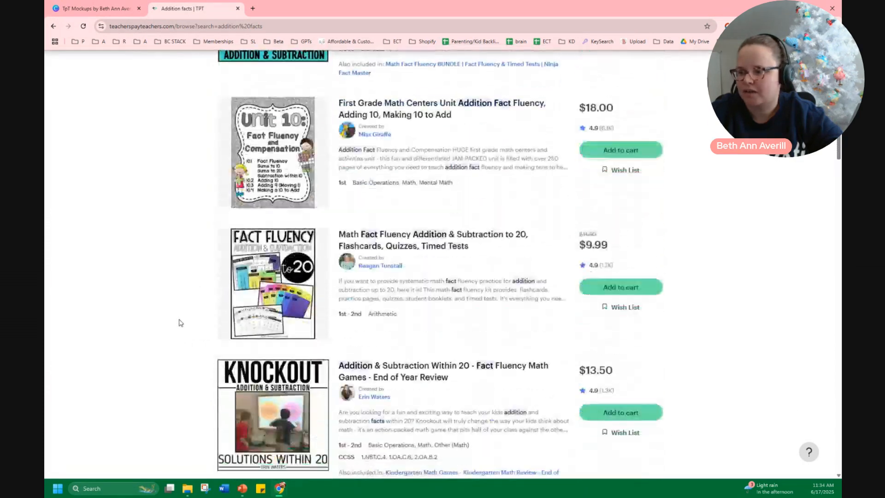
pyautogui.scroll(-6, 179, 325)
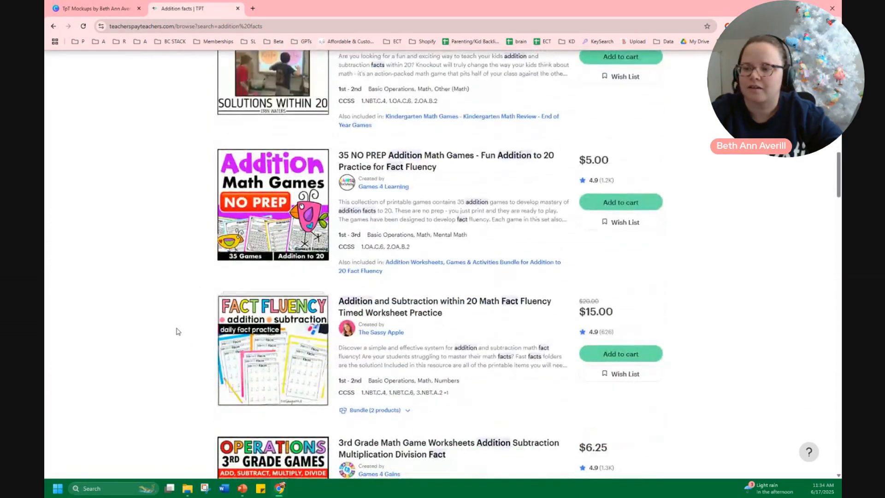
pyautogui.scroll(-7, 178, 333)
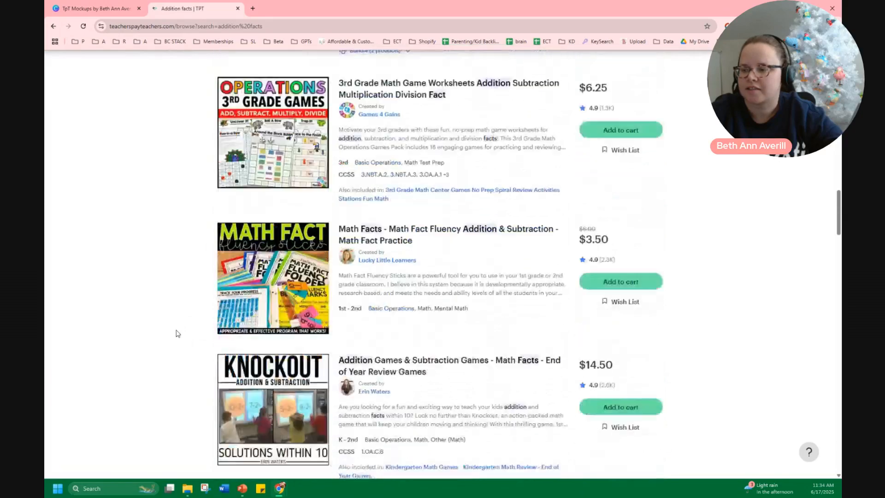
pyautogui.scroll(20, 178, 336)
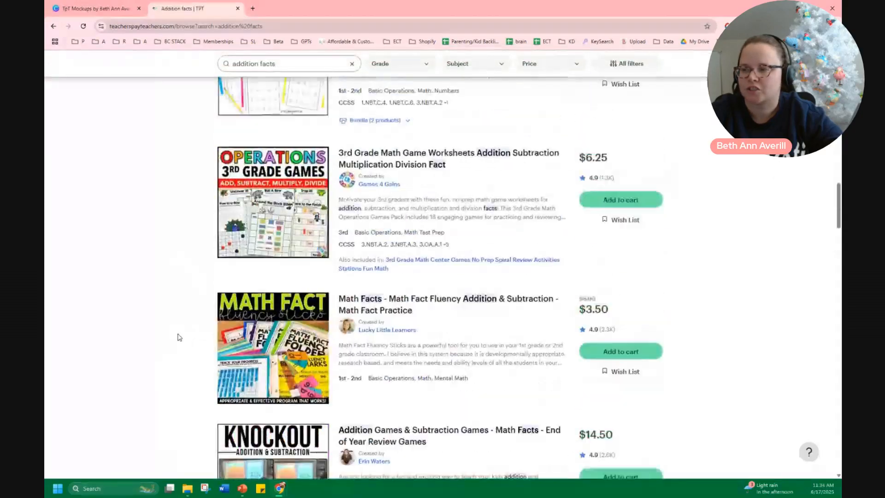
pyautogui.scroll(5, 179, 340)
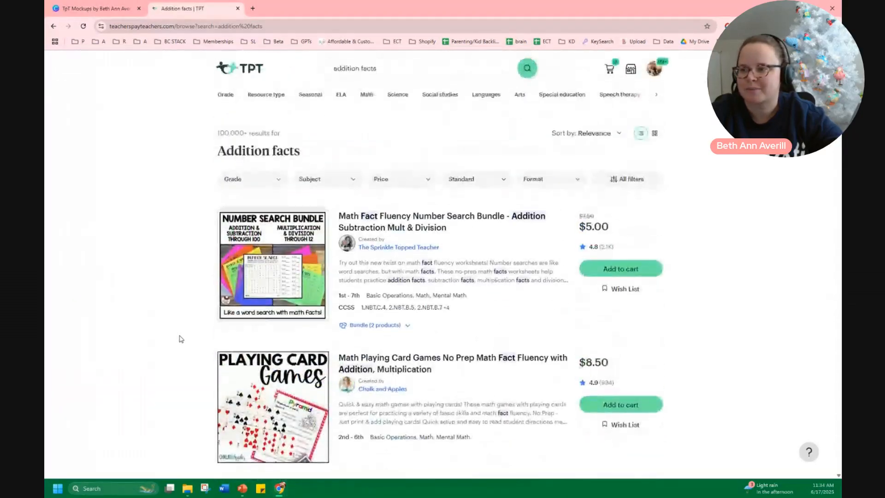
pyautogui.scroll(-3, 180, 340)
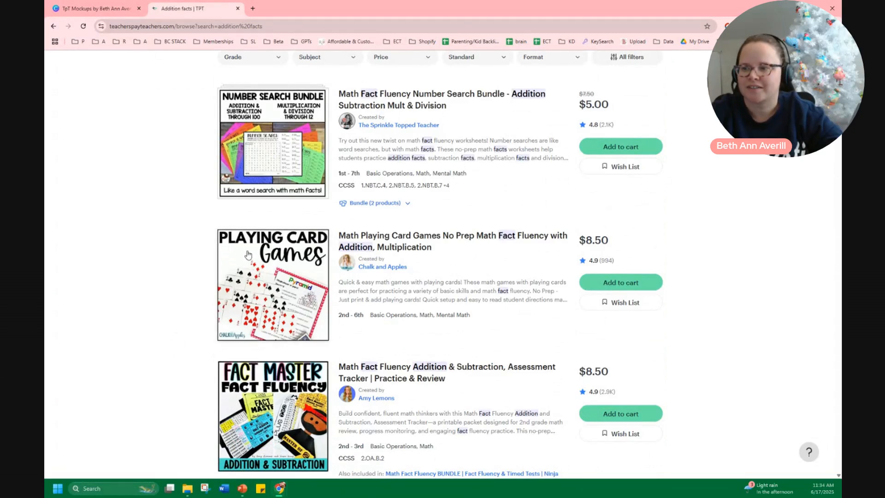
pyautogui.moveTo(253, 236)
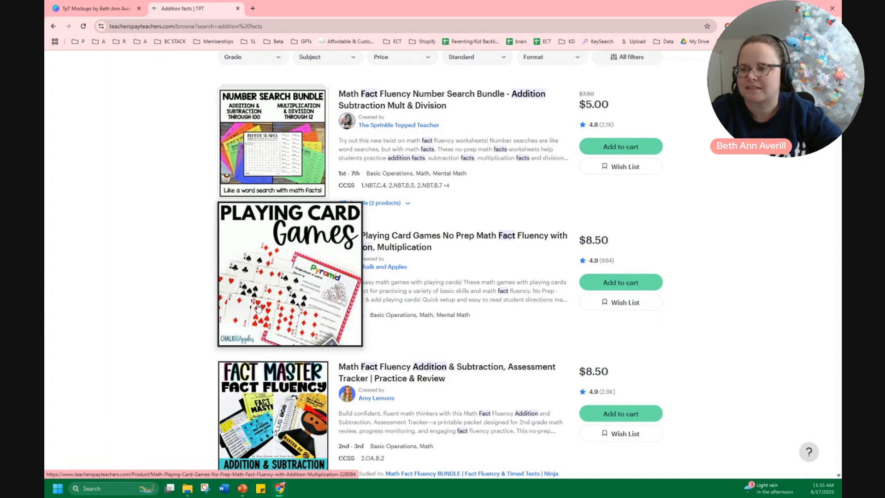
# Switch the addition facts results from list view to grid view
pyautogui.scroll(3, 599, 139)
pyautogui.click(652, 139)
pyautogui.scroll(-1, 734, 267)
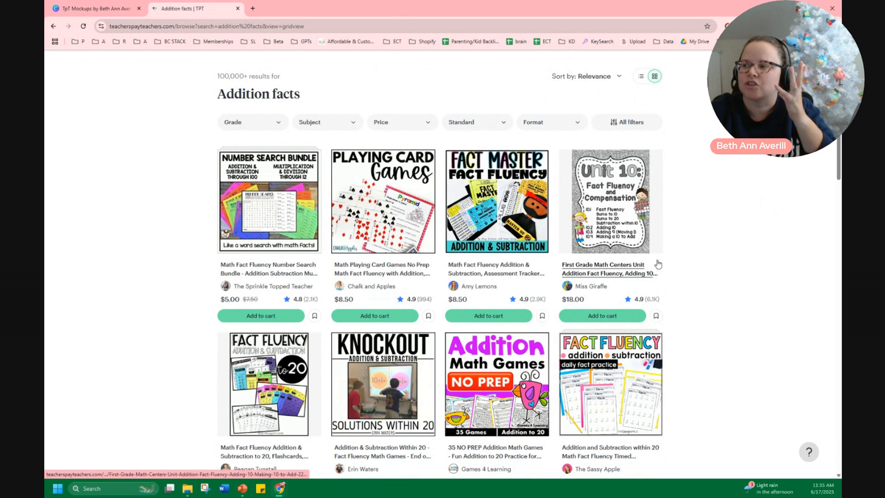
# Compare the cover designs of the addition facts products side by side in the results grid
pyautogui.scroll(-3, 717, 262)
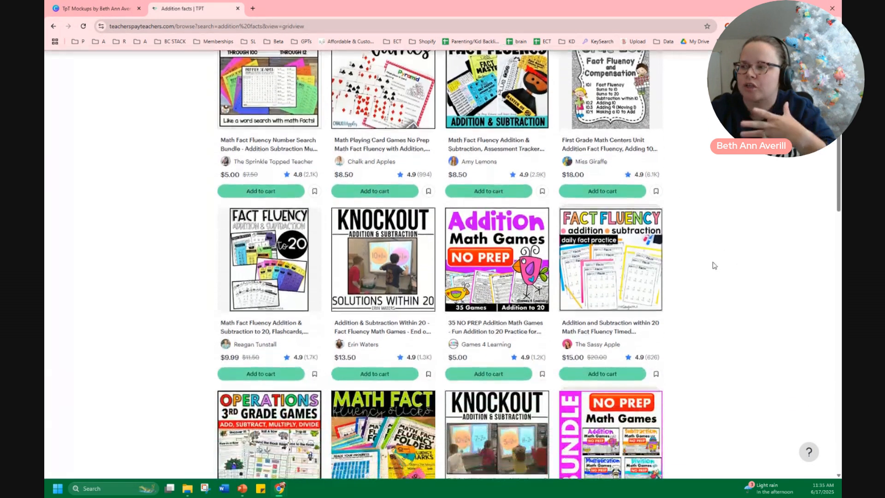
pyautogui.scroll(3, 714, 262)
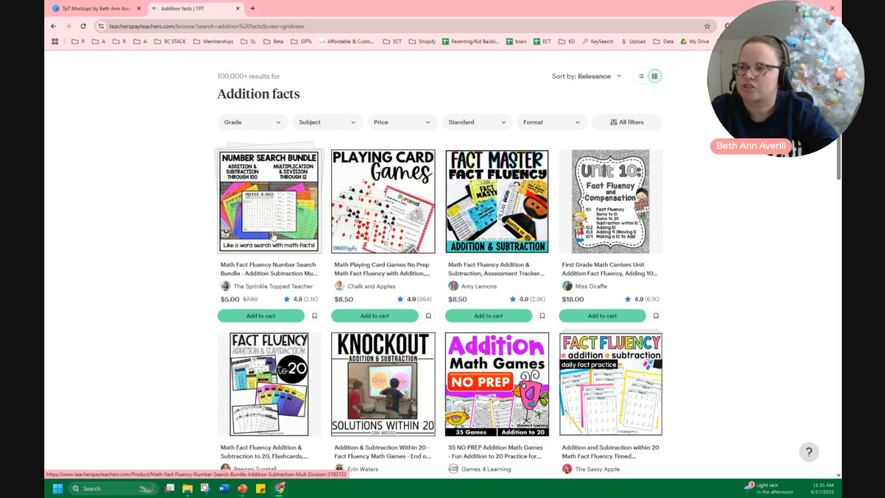
pyautogui.scroll(-4, 174, 323)
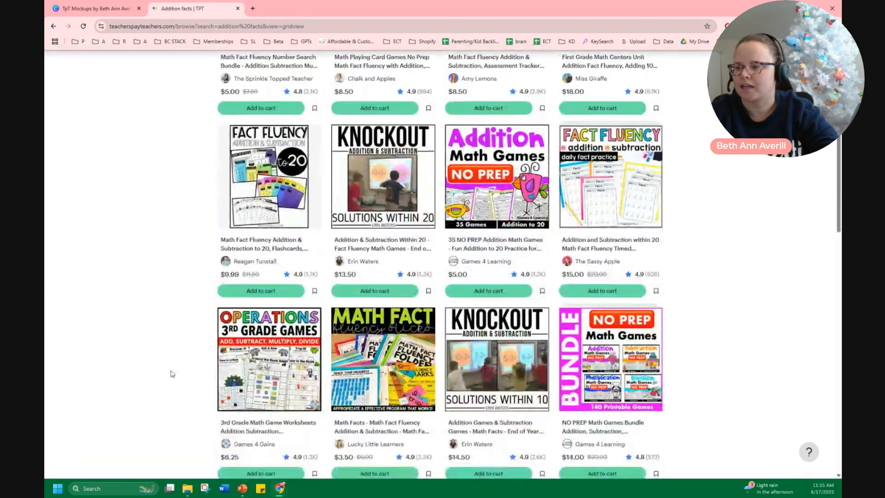
pyautogui.scroll(-3, 200, 339)
pyautogui.scroll(-2, 268, 358)
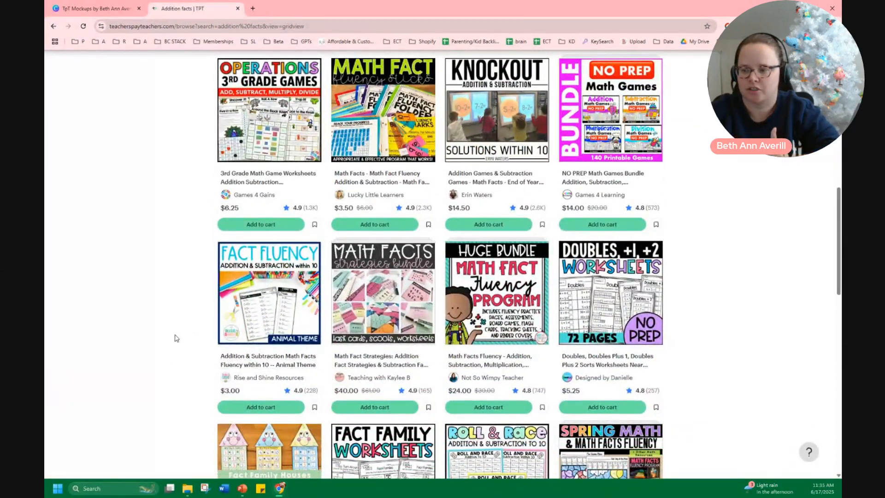
pyautogui.scroll(-3, 173, 341)
pyautogui.scroll(-2, 167, 353)
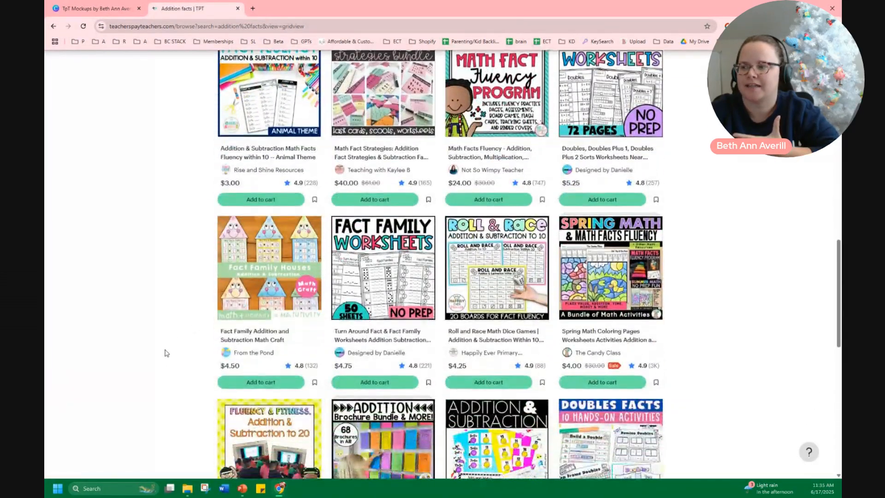
pyautogui.scroll(-5, 167, 352)
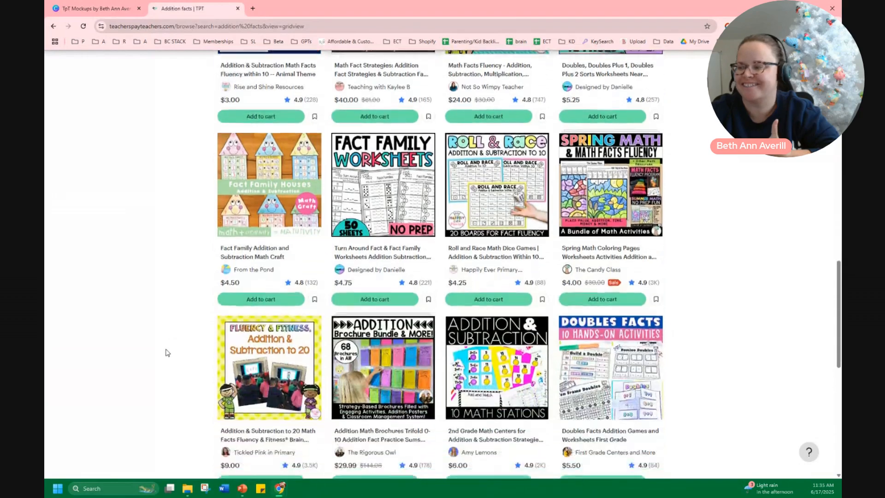
pyautogui.scroll(14, 553, 277)
pyautogui.scroll(6, 533, 283)
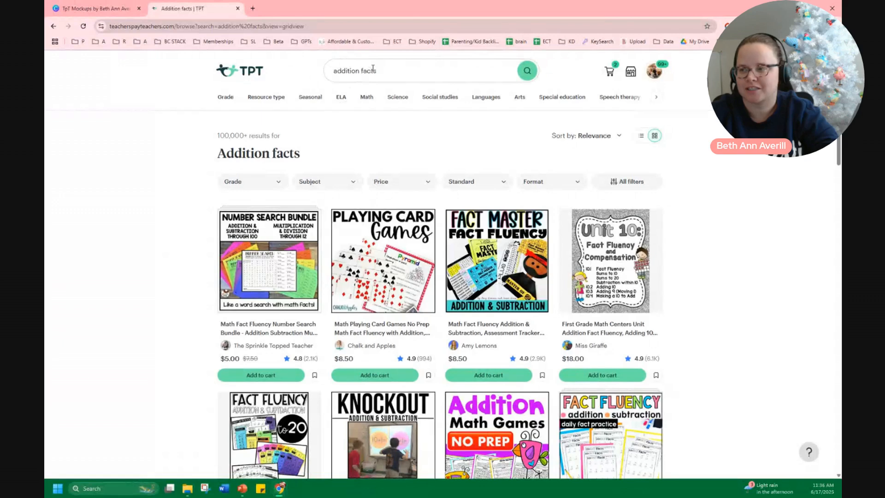
pyautogui.tripleClick(375, 72)
pyautogui.press('BackSpace')
pyautogui.write('summer a')
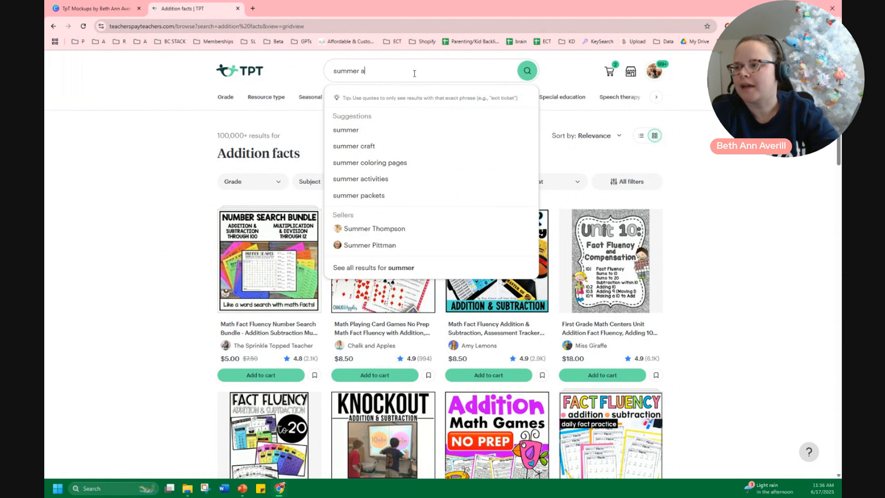
pyautogui.press('BackSpace')
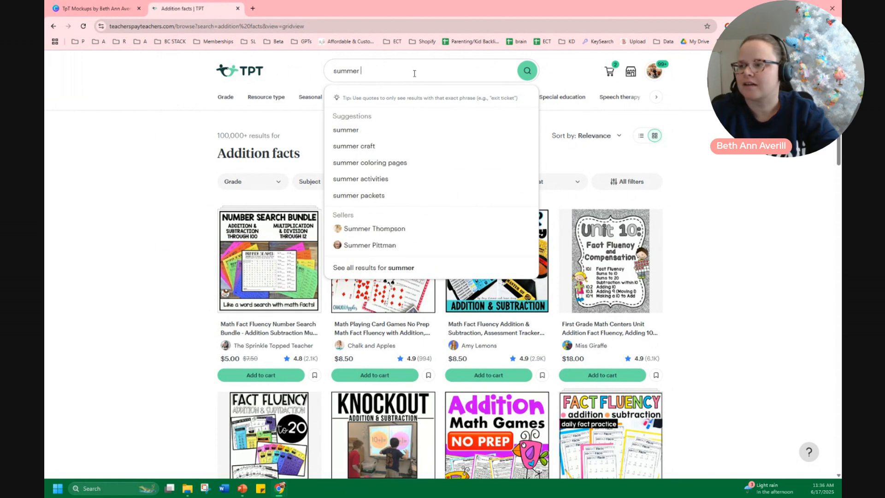
# Open the summer packets promoted on the Teachers Pay Teachers home page and show the results as a grid
pyautogui.click(239, 71)
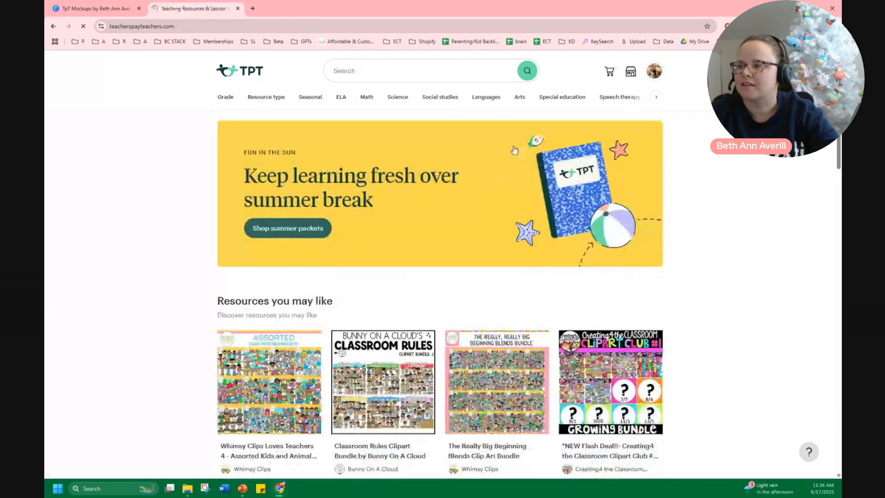
pyautogui.click(275, 232)
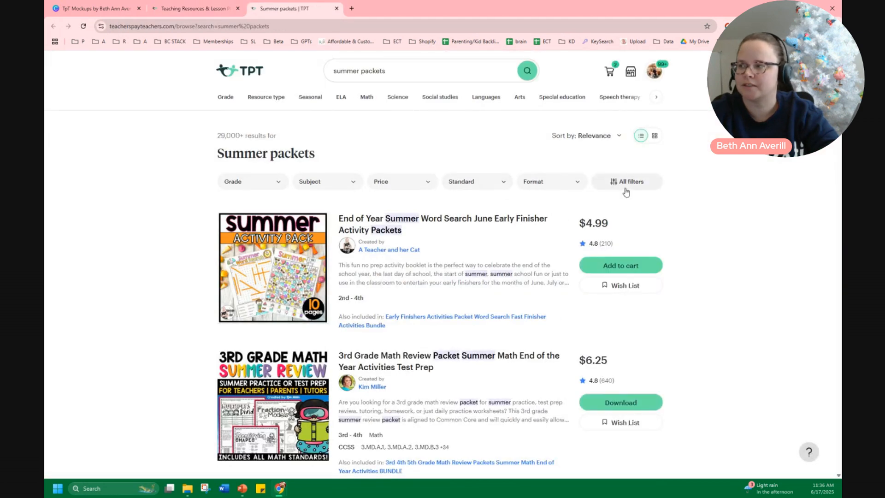
pyautogui.click(655, 135)
# Compare the cover designs of the summer packet products throughout the first page of results
pyautogui.scroll(-1, 323, 276)
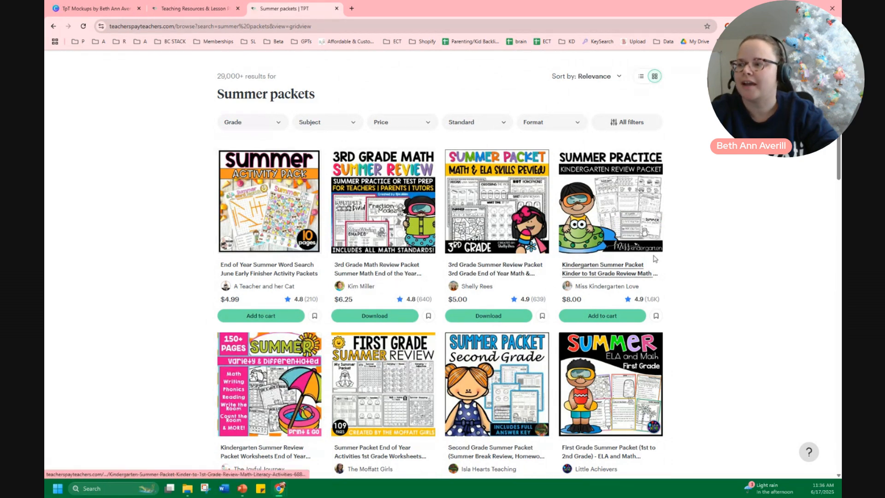
pyautogui.scroll(-2, 702, 221)
pyautogui.scroll(-4, 700, 226)
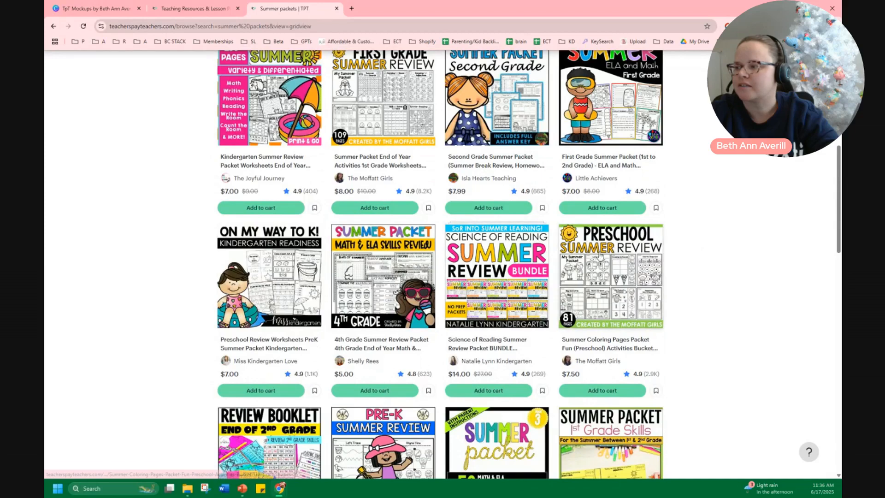
pyautogui.scroll(3, 705, 239)
pyautogui.scroll(2, 708, 239)
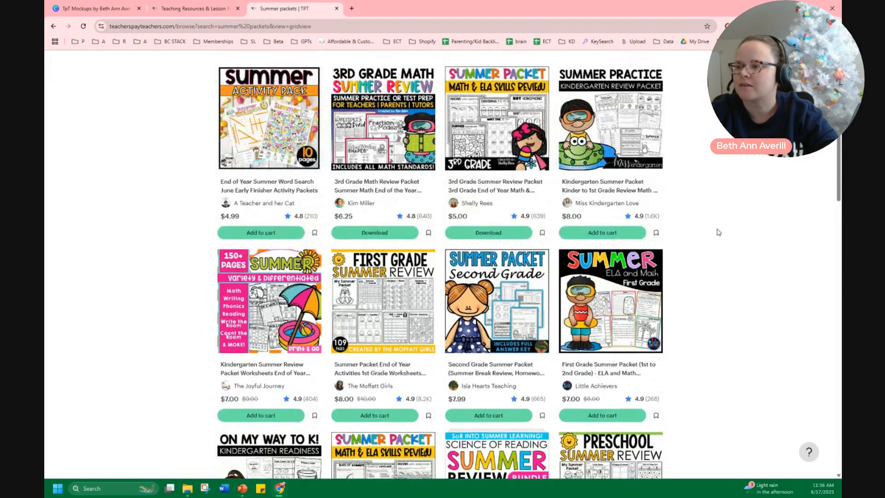
pyautogui.scroll(-6, 715, 229)
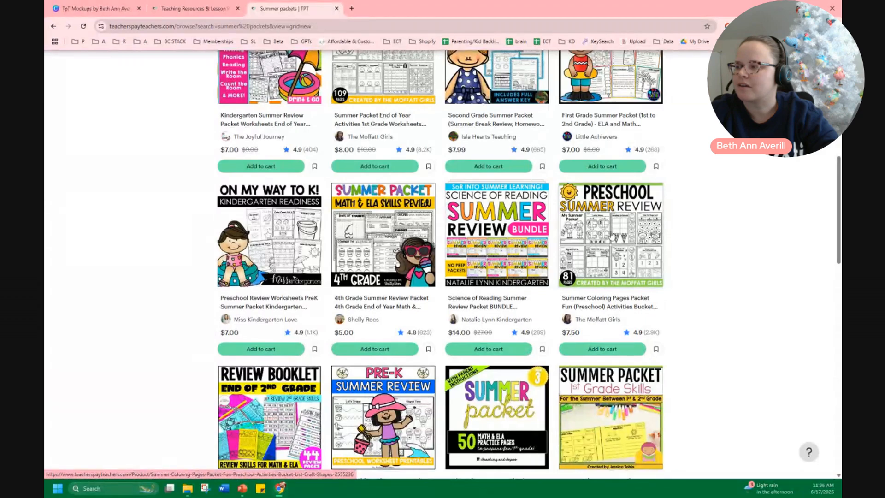
pyautogui.scroll(-3, 717, 207)
pyautogui.scroll(-1, 716, 209)
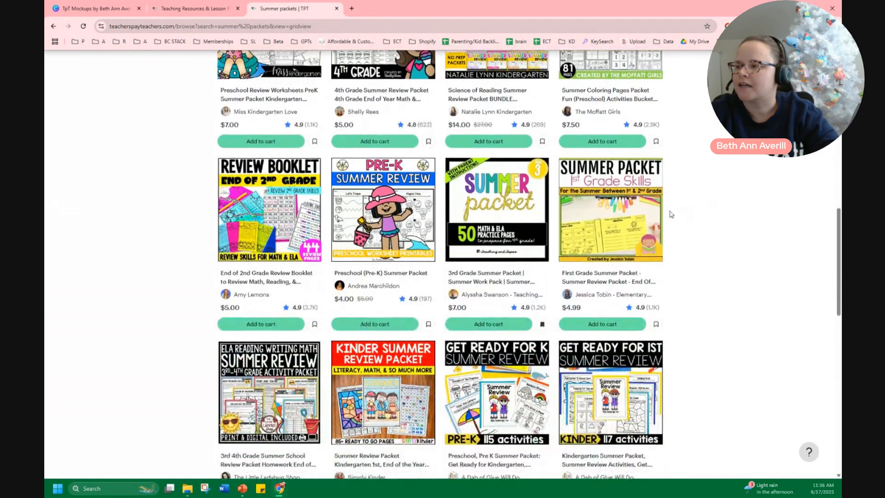
pyautogui.scroll(-8, 666, 216)
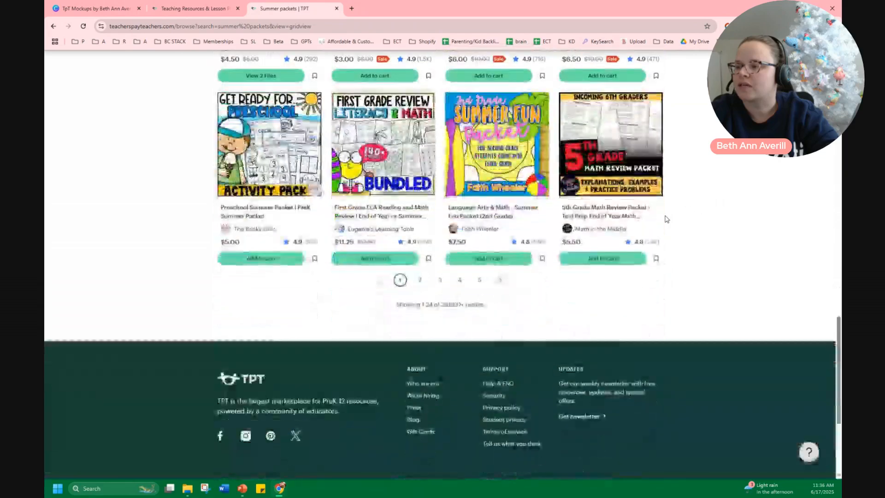
pyautogui.scroll(20, 667, 220)
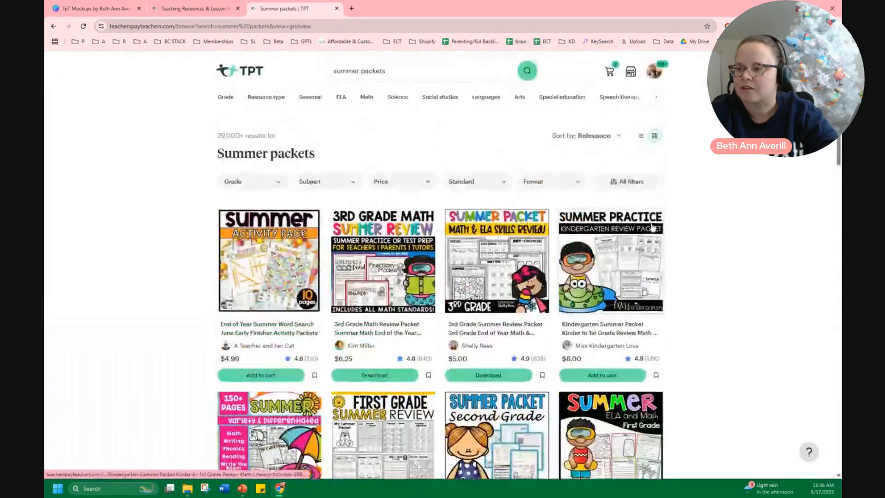
pyautogui.scroll(-6, 640, 232)
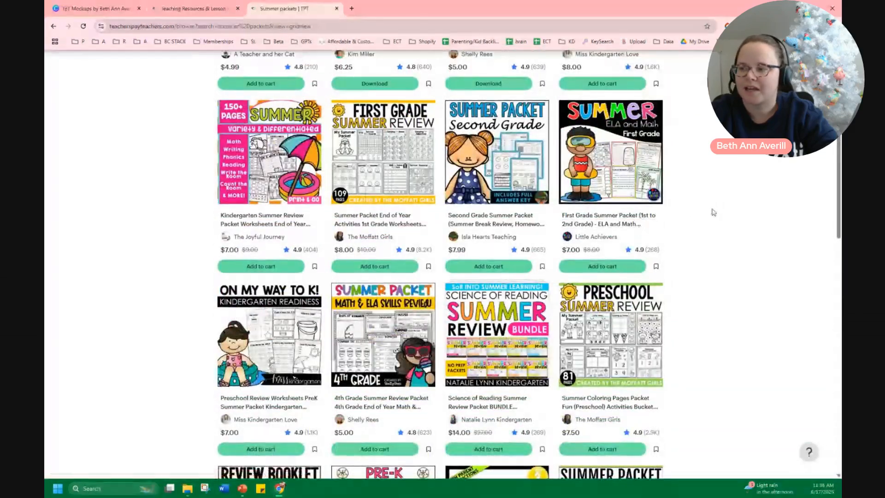
pyautogui.scroll(-2, 712, 212)
pyautogui.scroll(-5, 713, 212)
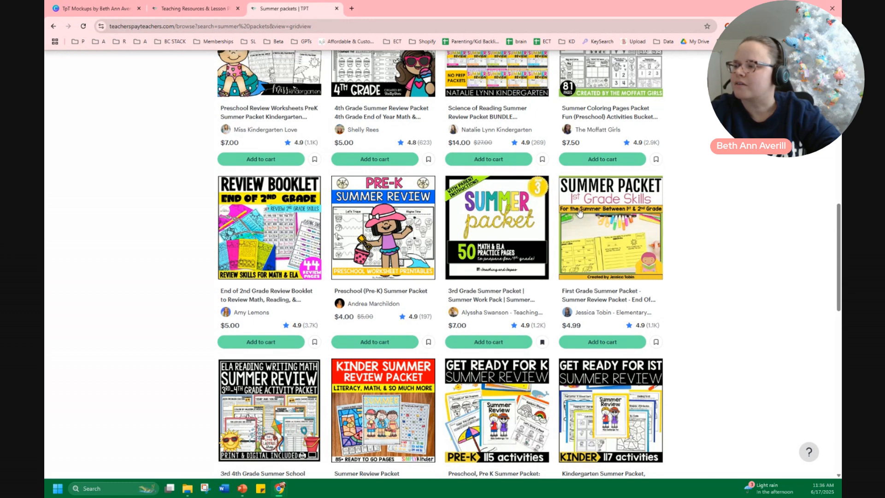
pyautogui.scroll(2, 691, 189)
pyautogui.scroll(2, 539, 300)
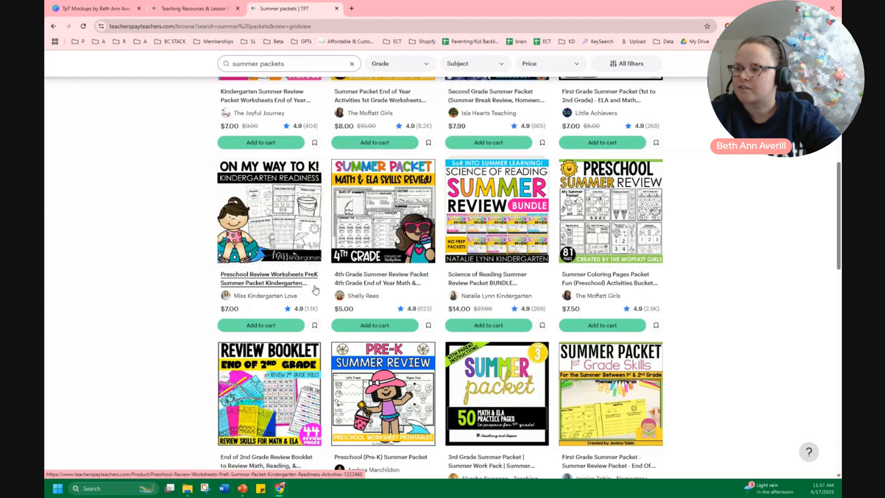
pyautogui.scroll(-9, 732, 180)
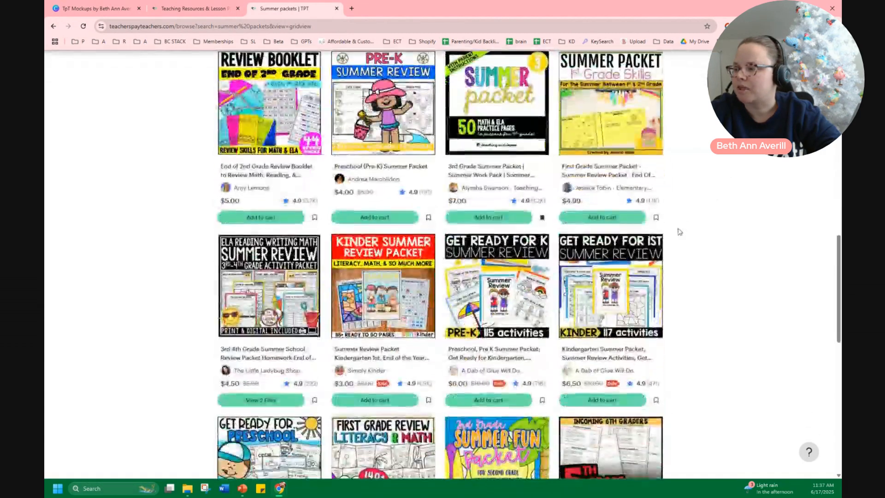
pyautogui.scroll(-2, 514, 336)
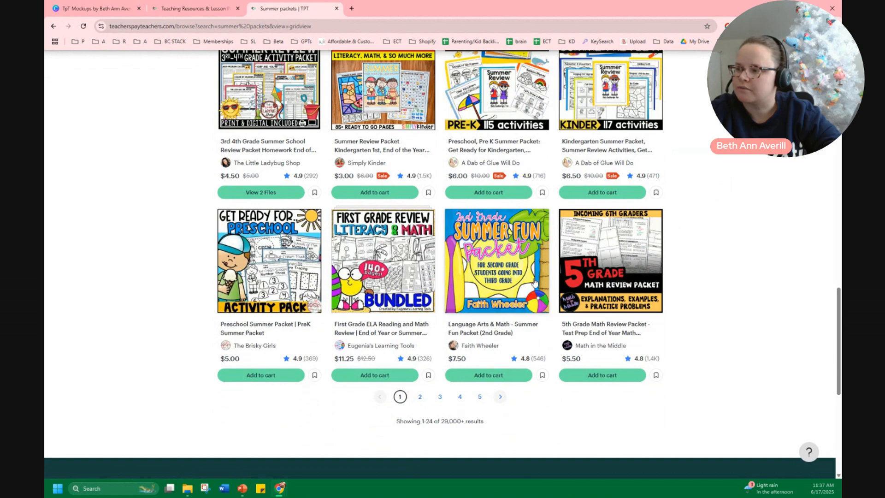
# Go to page 2 of the summer packets results and examine the product covers there
pyautogui.click(501, 396)
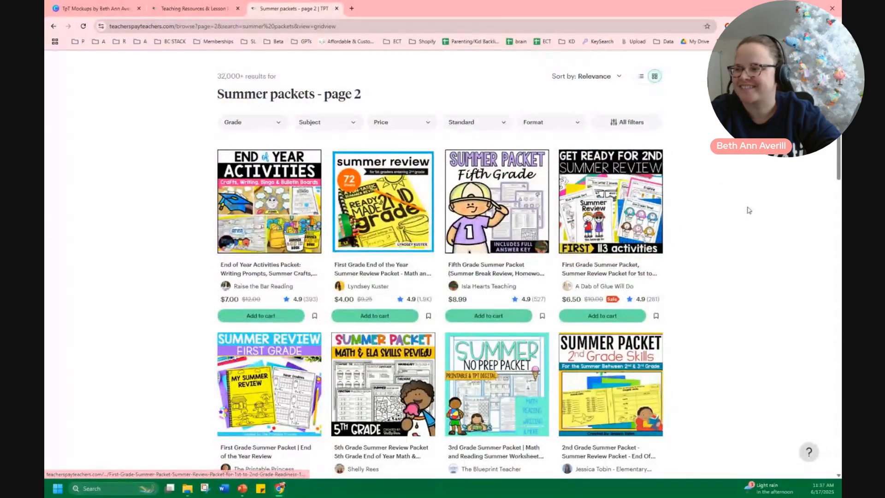
pyautogui.scroll(-4, 749, 208)
pyautogui.scroll(-2, 747, 205)
pyautogui.scroll(3, 737, 201)
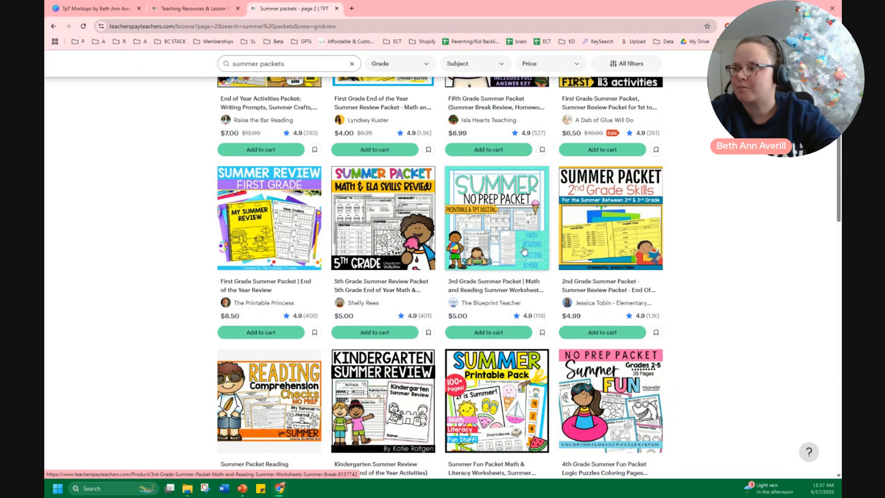
pyautogui.scroll(-3, 762, 239)
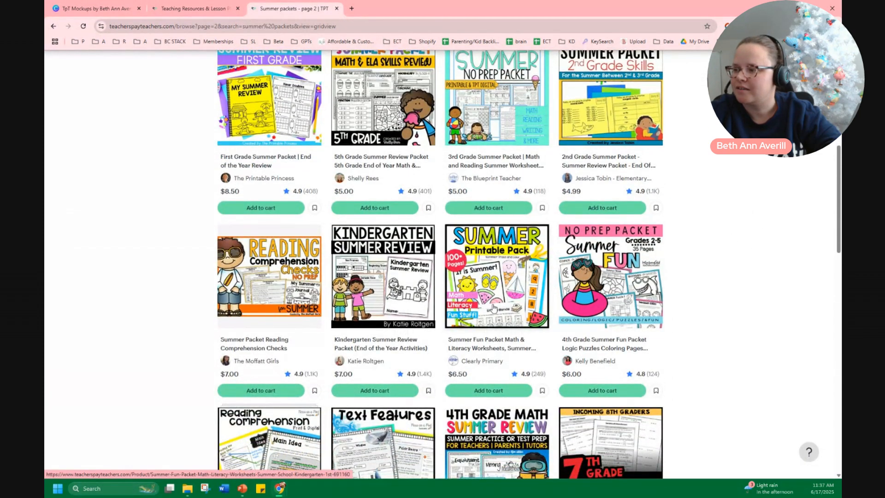
pyautogui.scroll(1, 617, 275)
pyautogui.scroll(7, 619, 275)
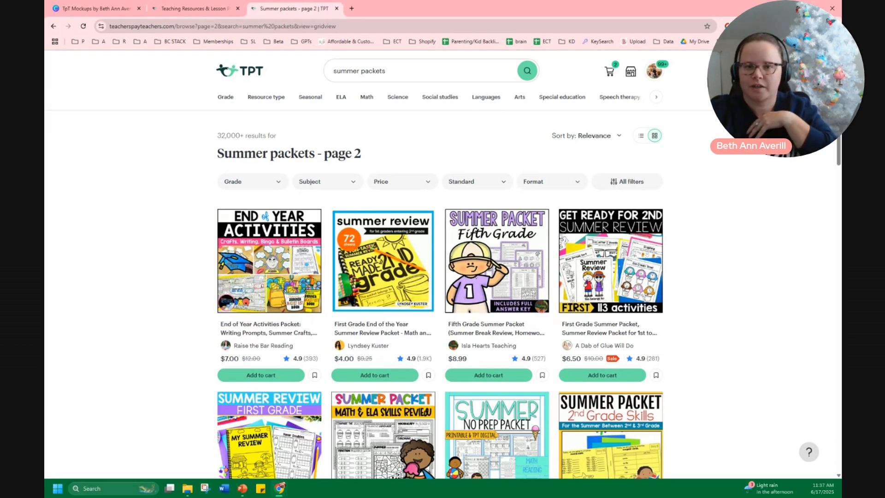
# Close both Teachers Pay Teachers pages and return to the mockup design in Canva
pyautogui.click(336, 8)
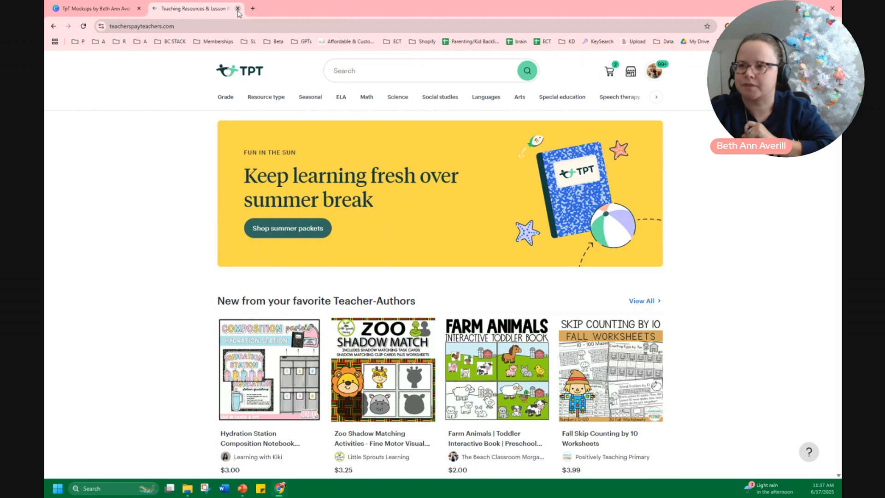
pyautogui.click(238, 8)
pyautogui.click(237, 27)
pyautogui.press('BackSpace')
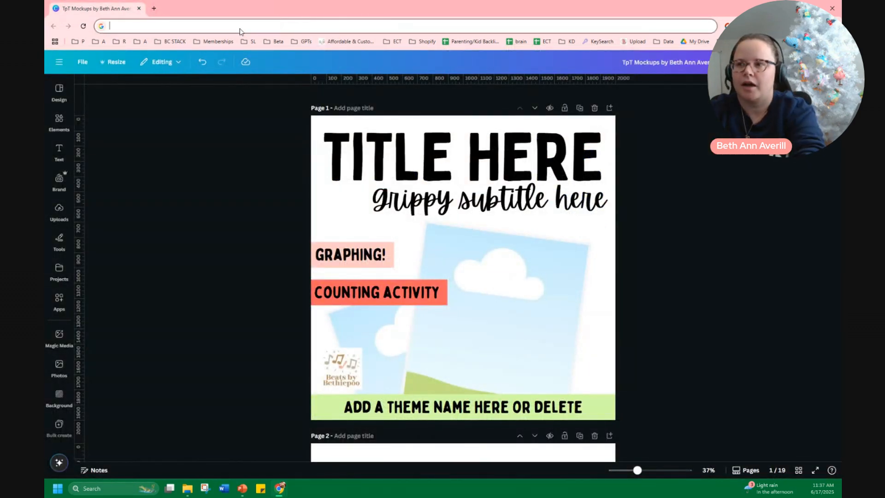
pyautogui.click(240, 289)
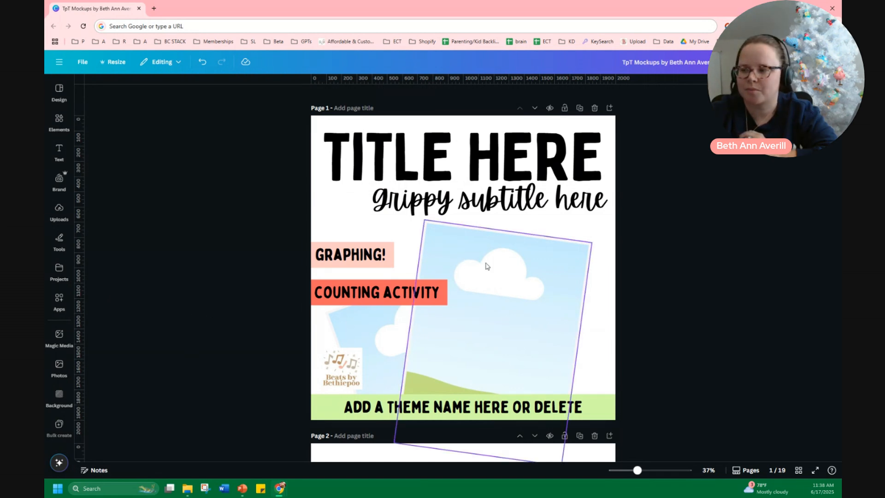
# Examine the large and small tilted image frames on the page 1 cover template
pyautogui.click(518, 284)
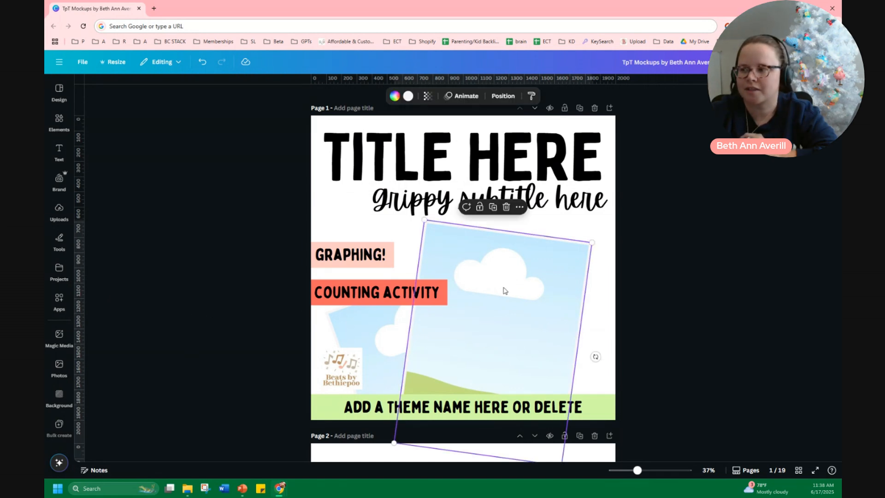
pyautogui.click(379, 345)
pyautogui.click(412, 336)
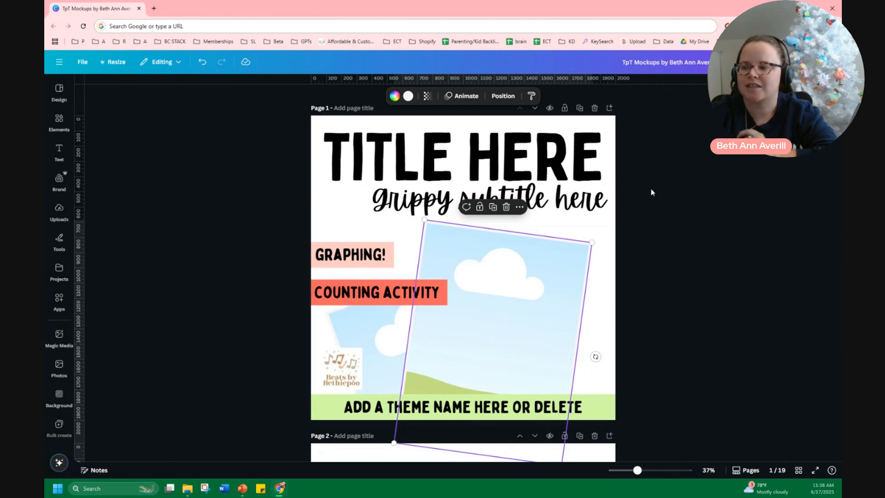
# View the overview of all template pages, then reopen page 1 and examine its theme name banner and large image frame
pyautogui.click(798, 470)
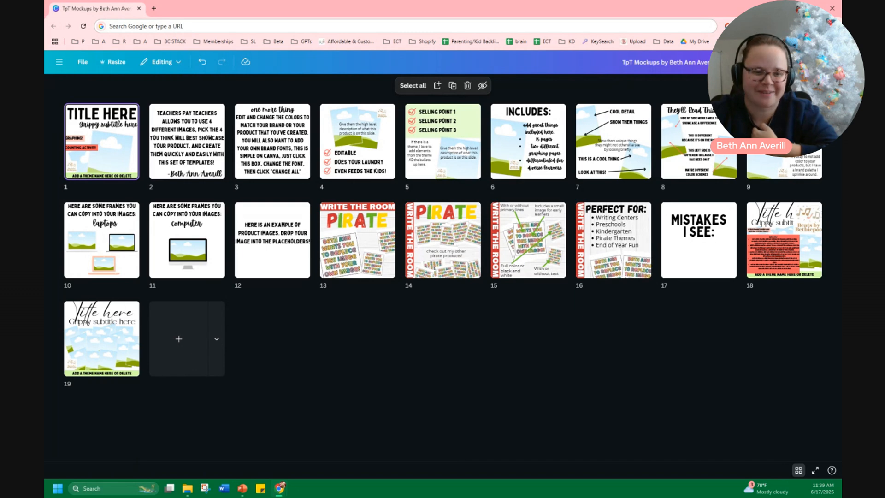
pyautogui.doubleClick(102, 147)
pyautogui.click(397, 406)
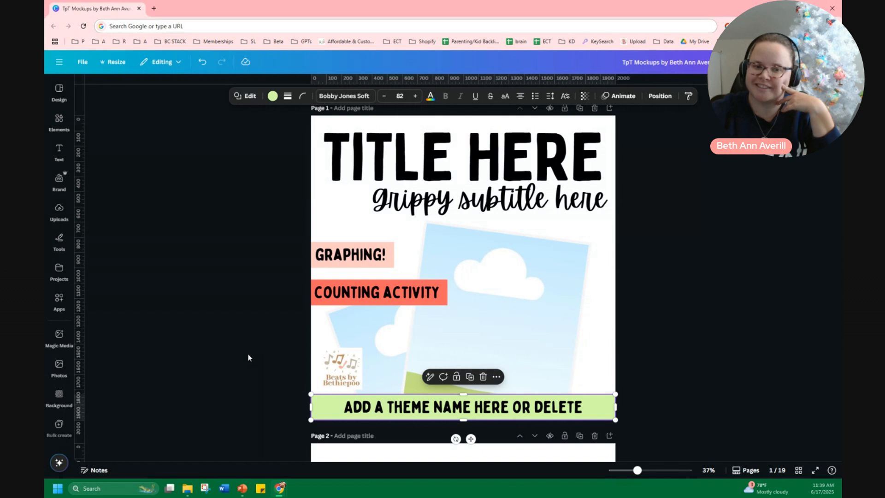
pyautogui.click(504, 300)
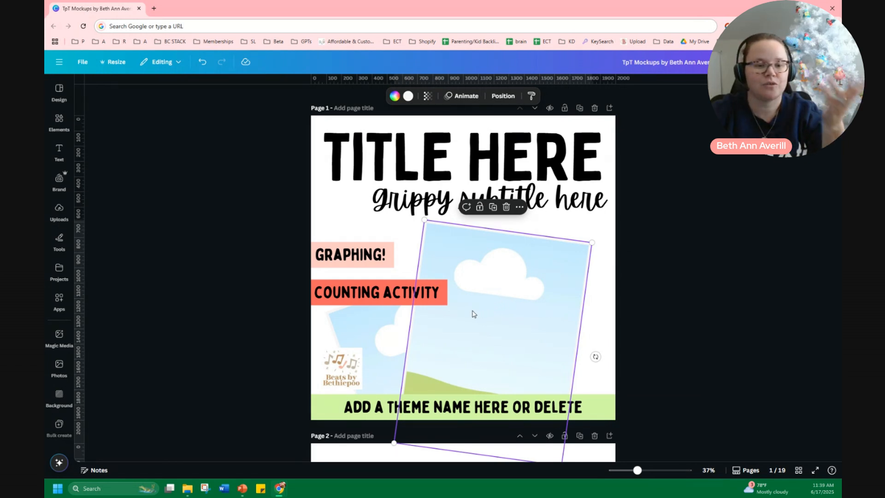
pyautogui.click(598, 288)
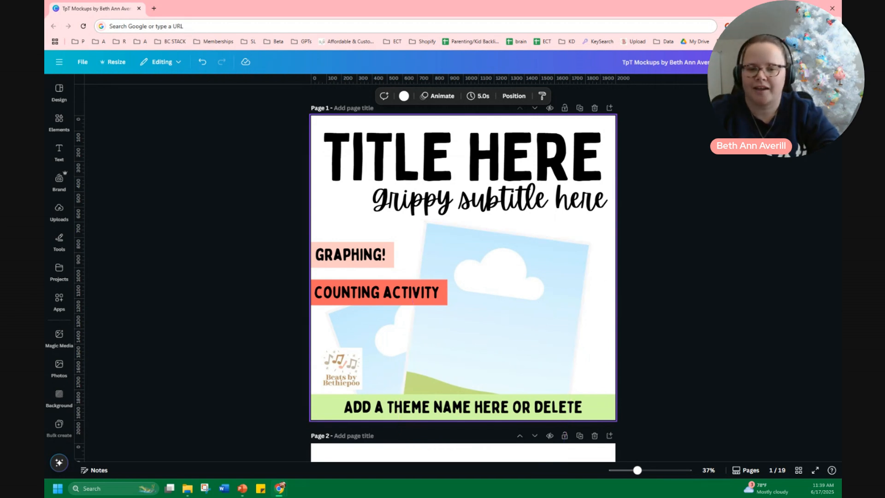
# Reopen page 1 from the page overview and examine the shop logo on the cover template
pyautogui.click(798, 470)
pyautogui.doubleClick(99, 161)
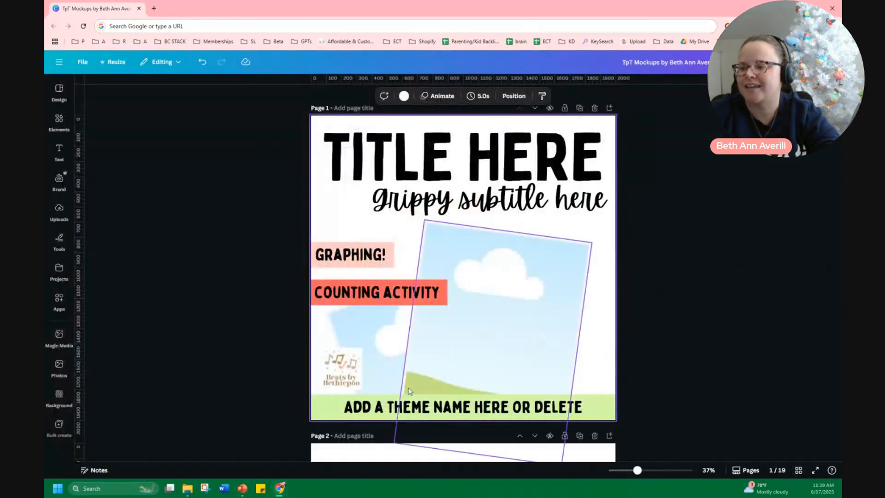
pyautogui.click(341, 365)
pyautogui.click(251, 386)
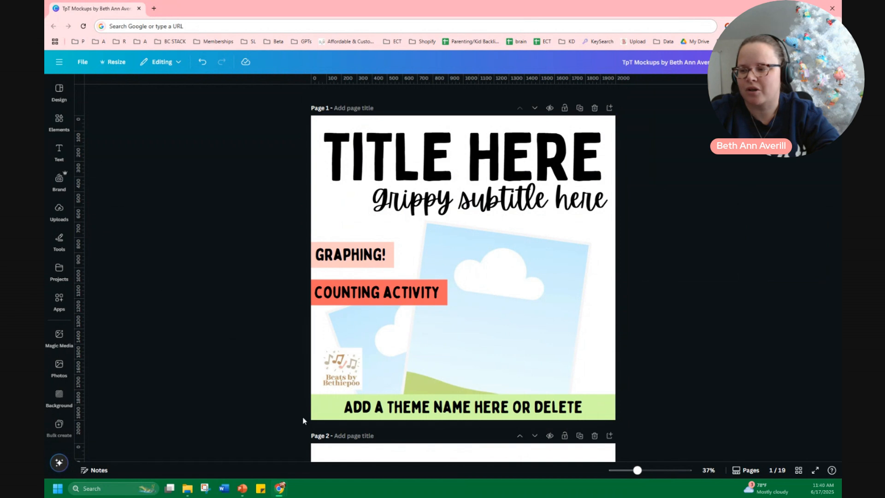
pyautogui.click(330, 379)
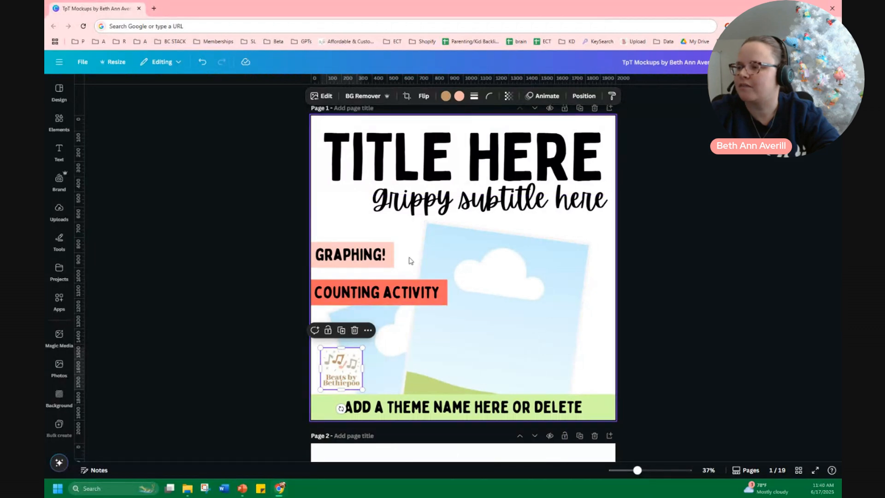
# Open page 18, the overcrowded cover example, from the page overview to examine its design mistakes
pyautogui.click(798, 470)
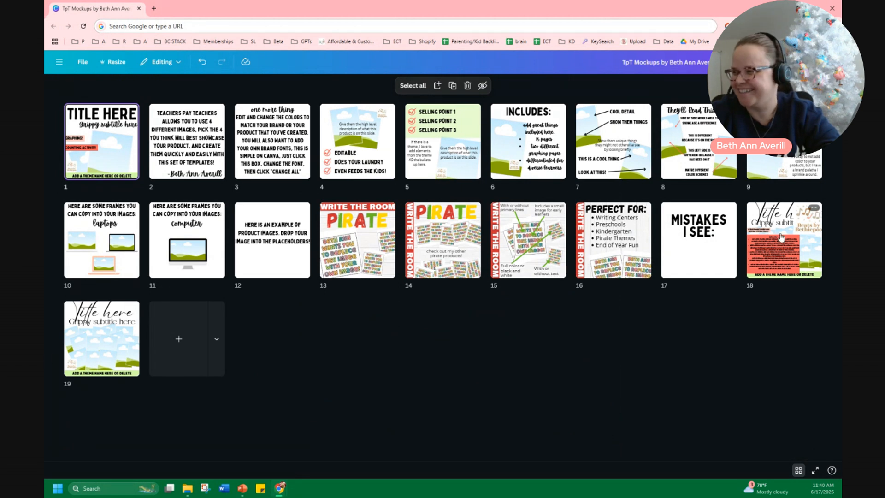
pyautogui.doubleClick(762, 242)
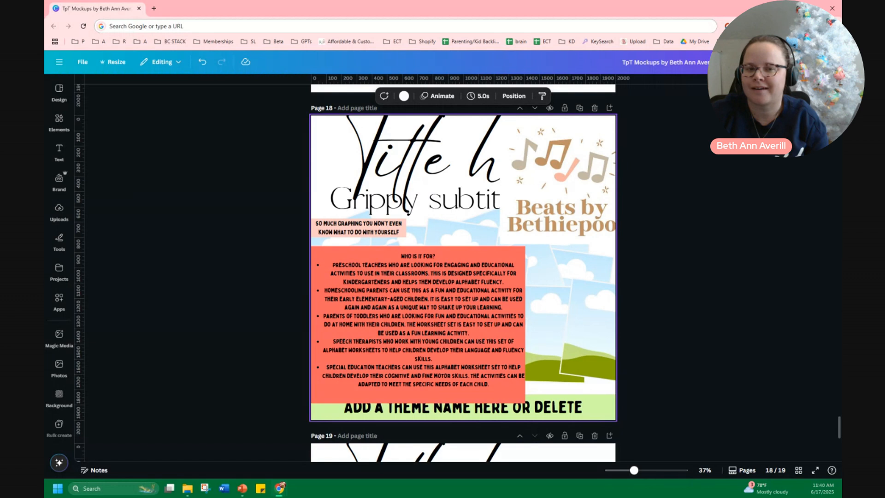
# Move the red "Who is it for?" text box on page 18 slightly upward
pyautogui.click(421, 304)
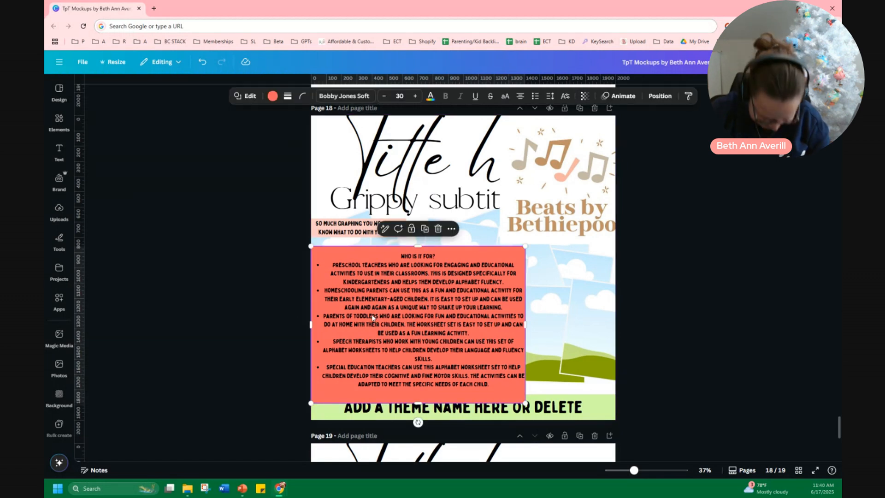
pyautogui.moveTo(458, 321); pyautogui.dragTo(434, 328)
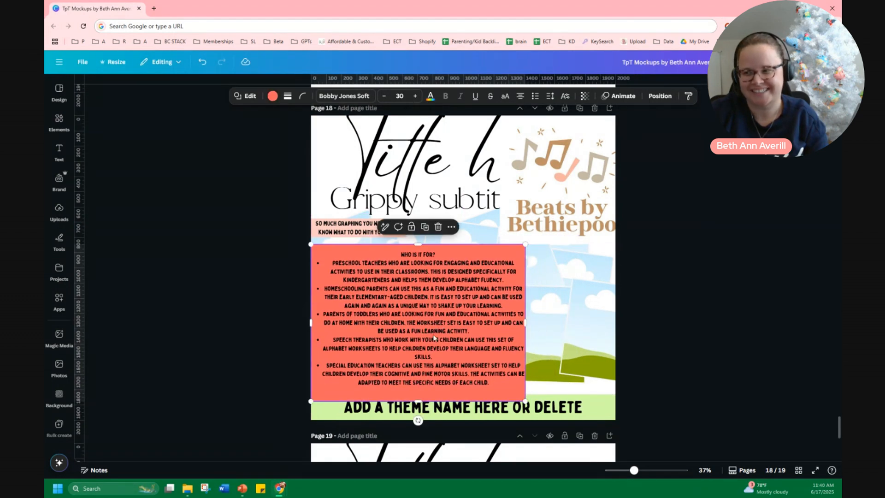
pyautogui.click(222, 334)
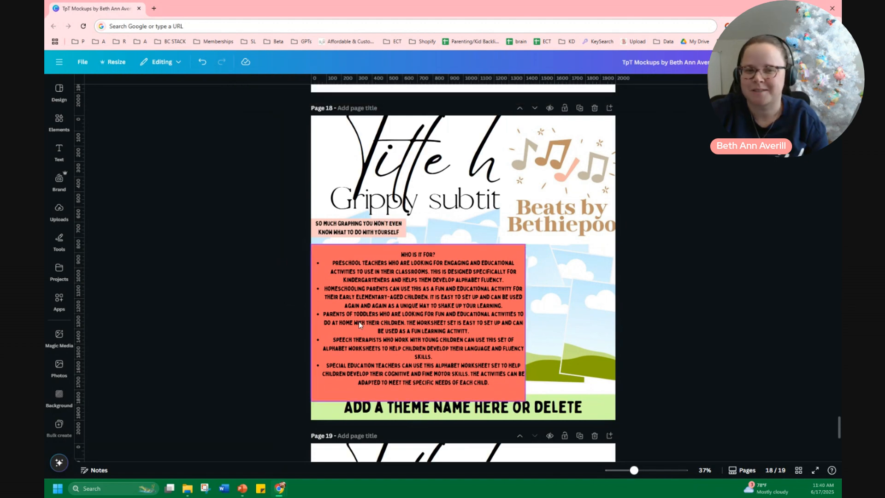
# Move the script "Title here" text on page 19 down so its top sits fully inside the cover
pyautogui.scroll(-7, 452, 319)
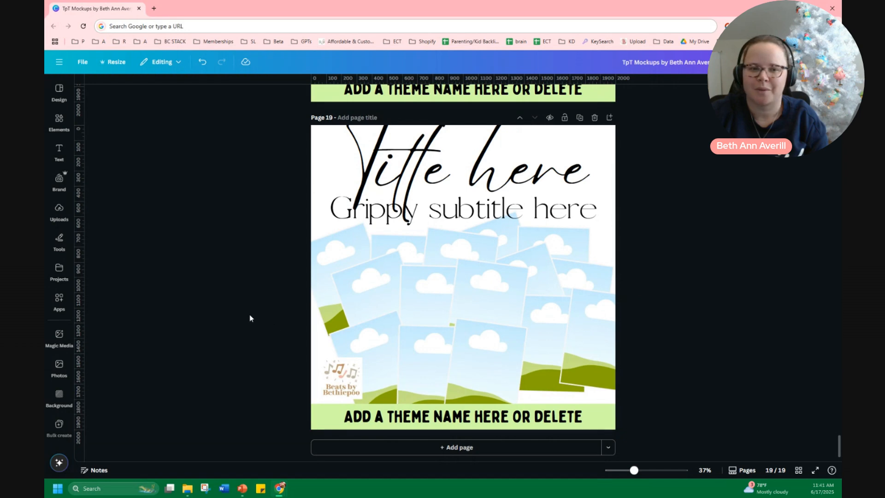
pyautogui.scroll(4, 251, 329)
pyautogui.scroll(-2, 256, 334)
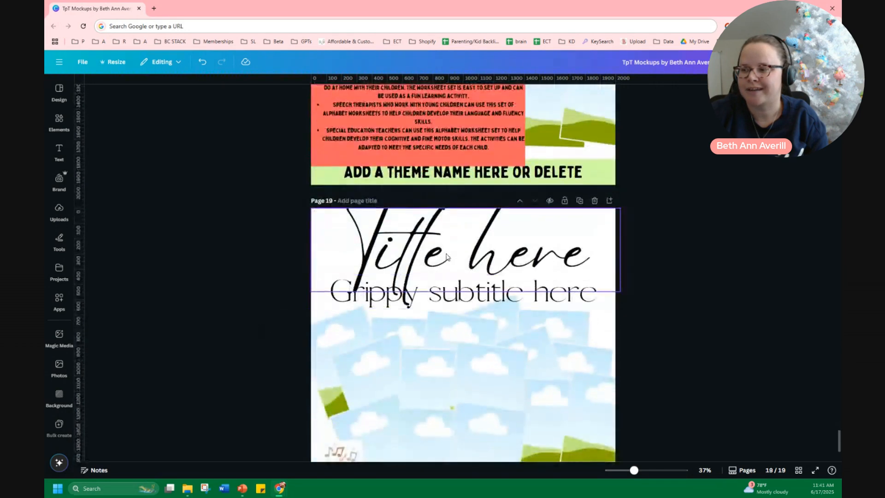
pyautogui.click(604, 230)
pyautogui.moveTo(537, 237); pyautogui.dragTo(538, 252)
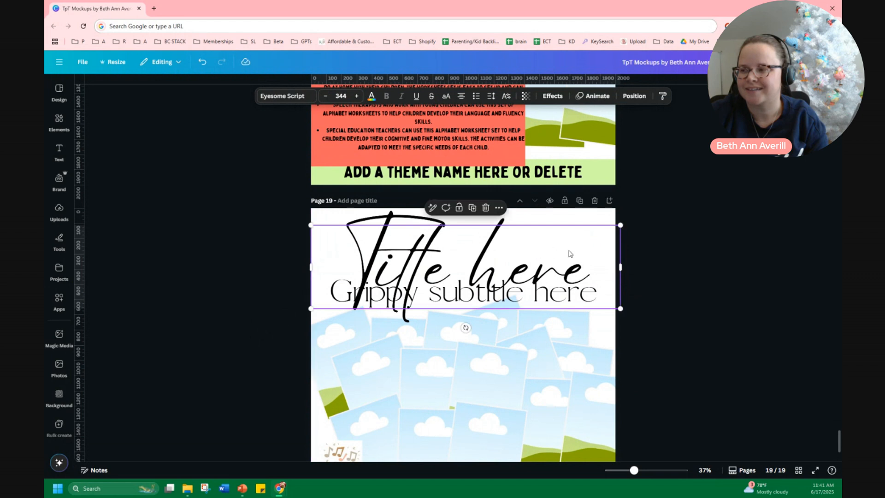
pyautogui.click(683, 233)
# Replace the page 19 title with "Addition facts" and scale it to font size 272 so it fits one line across the cover
pyautogui.doubleClick(441, 266)
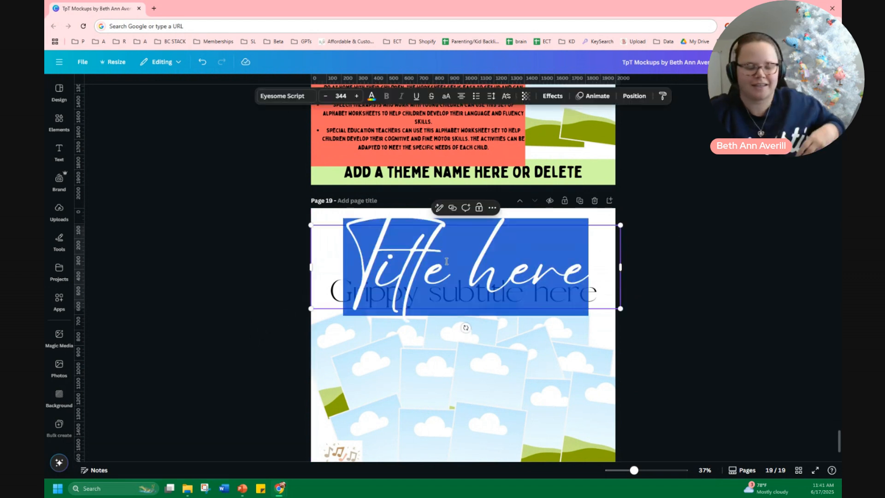
pyautogui.write('Add')
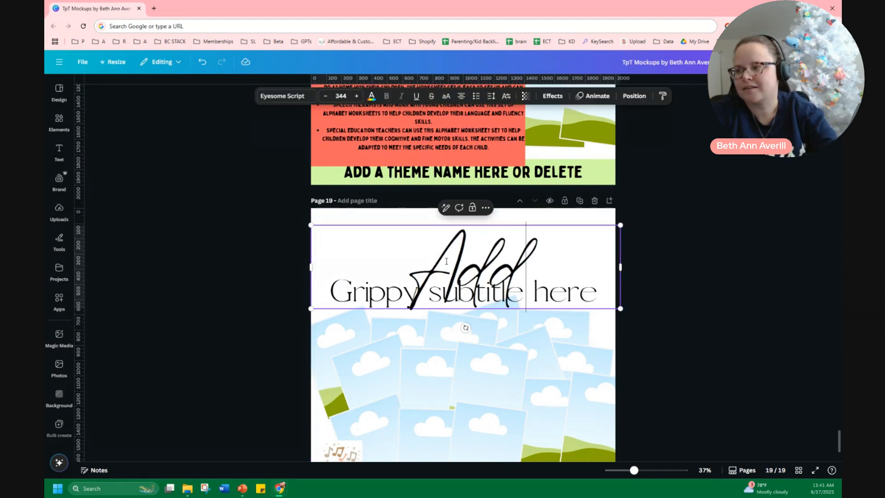
pyautogui.write('ition facts')
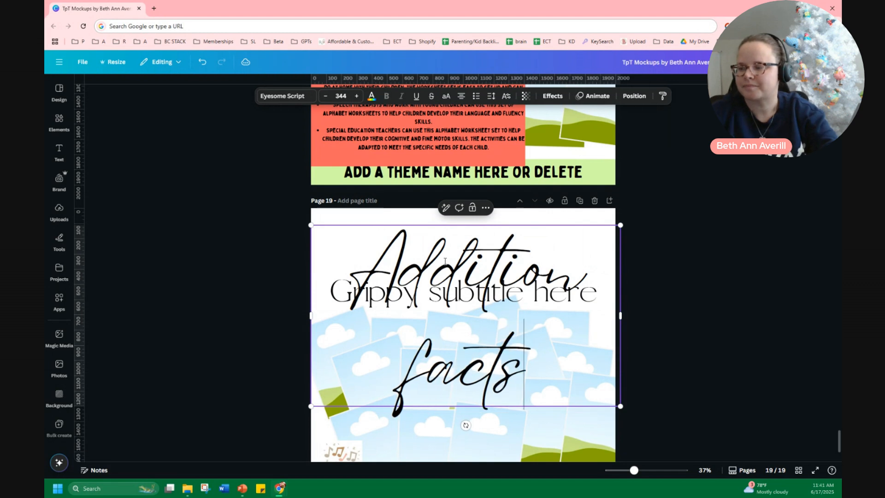
pyautogui.moveTo(622, 307); pyautogui.dragTo(593, 285)
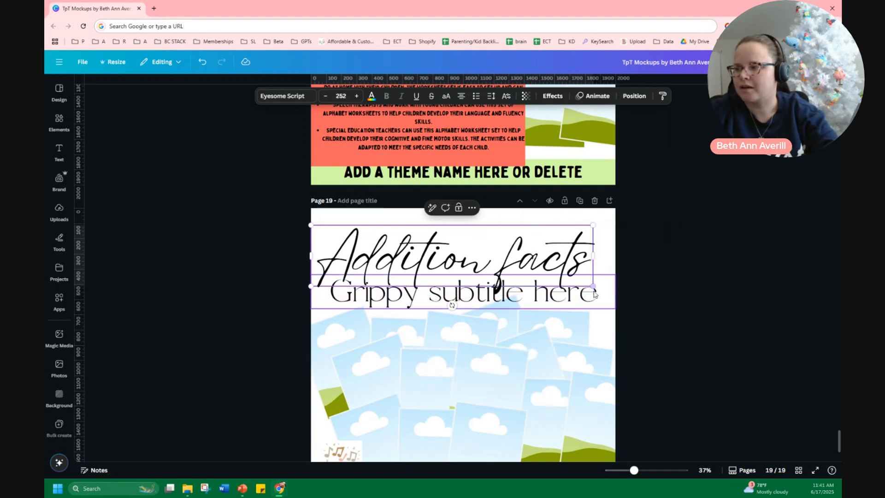
pyautogui.moveTo(613, 214); pyautogui.dragTo(617, 213)
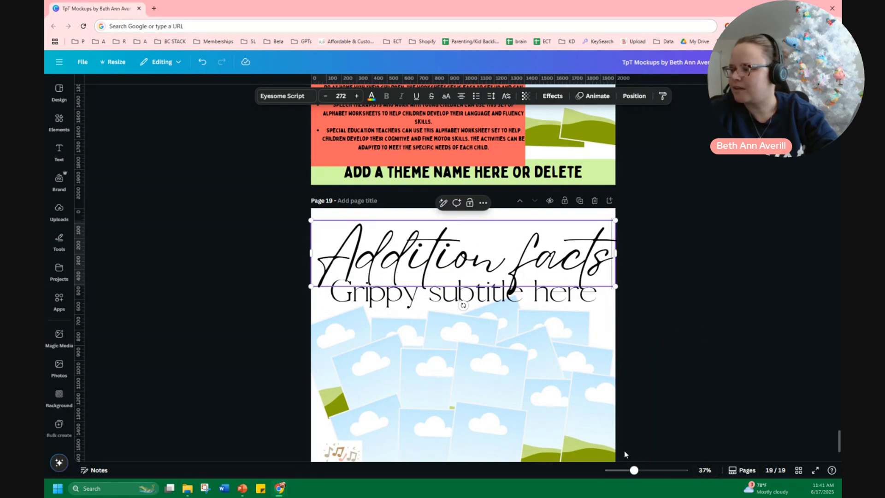
# Examine the readability of the page 19 cover text at 12% zoom, and return to page 19 at 38% zoom
pyautogui.click(602, 470)
pyautogui.moveTo(608, 473); pyautogui.dragTo(612, 470)
pyautogui.click(567, 358)
pyautogui.scroll(-1, 582, 355)
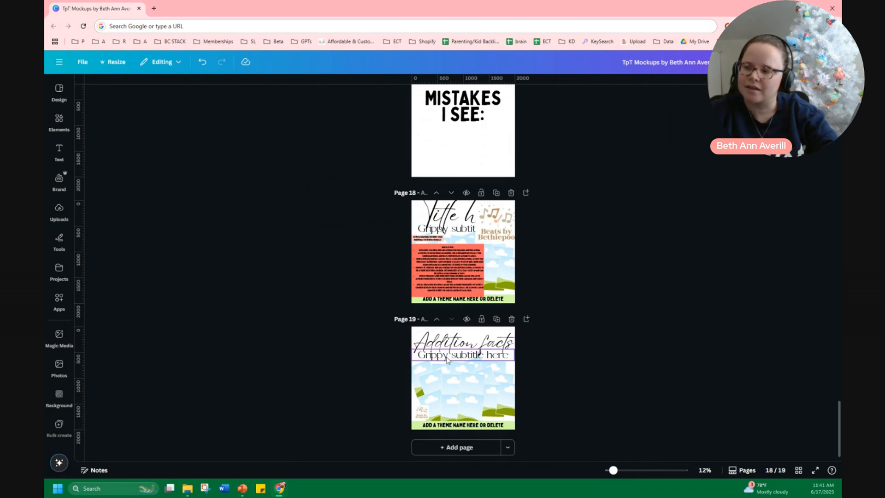
pyautogui.moveTo(612, 473); pyautogui.dragTo(635, 470)
pyautogui.scroll(-7, 617, 448)
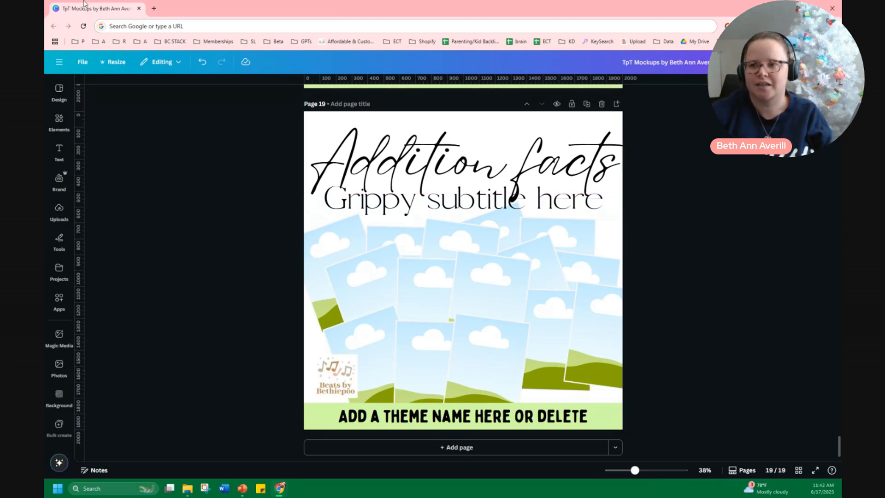
# Make a copy of the mockup design, and close the copy to return to the original design
pyautogui.click(83, 62)
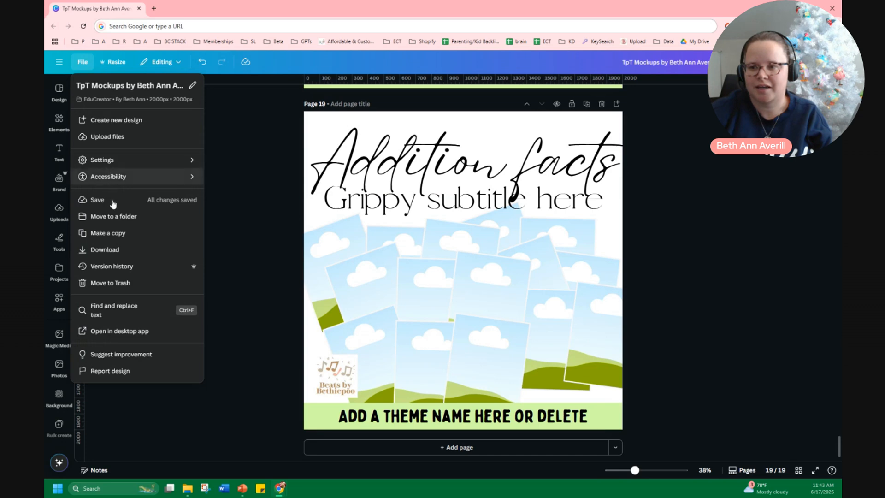
pyautogui.click(119, 233)
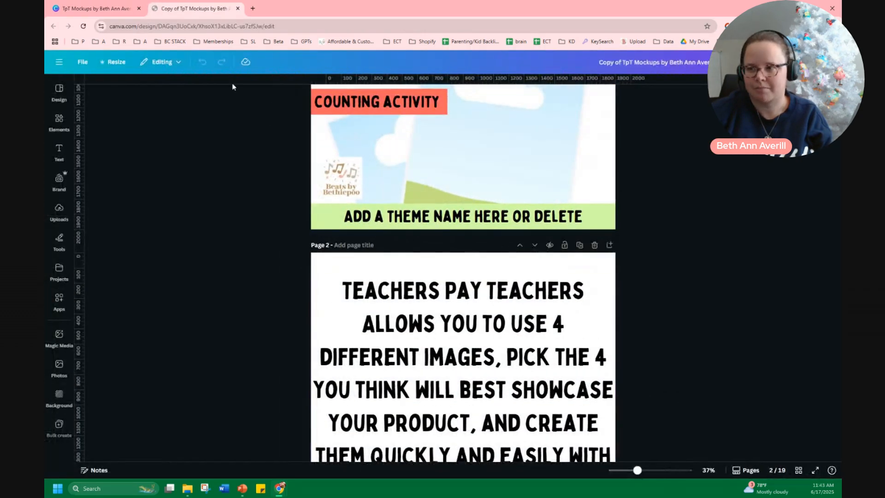
pyautogui.click(237, 8)
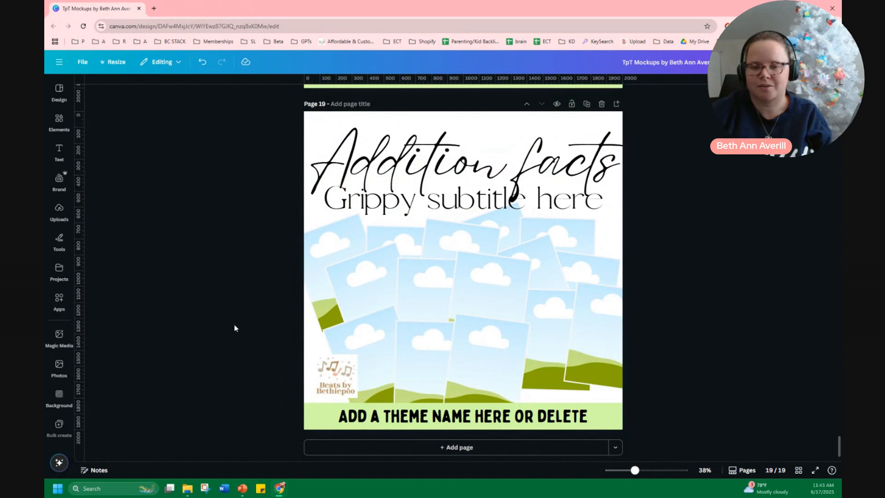
# Open page 1 from the overview of all pages and examine the large tilted image frame on the cover template
pyautogui.click(798, 470)
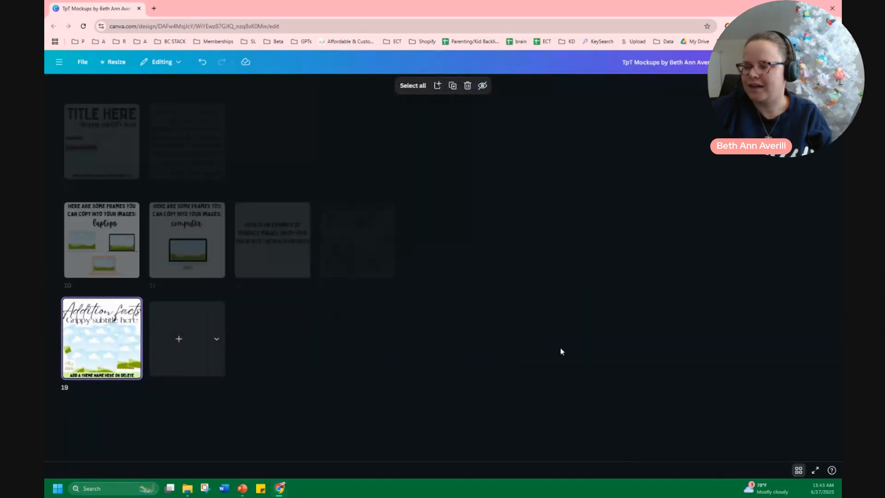
pyautogui.doubleClick(102, 156)
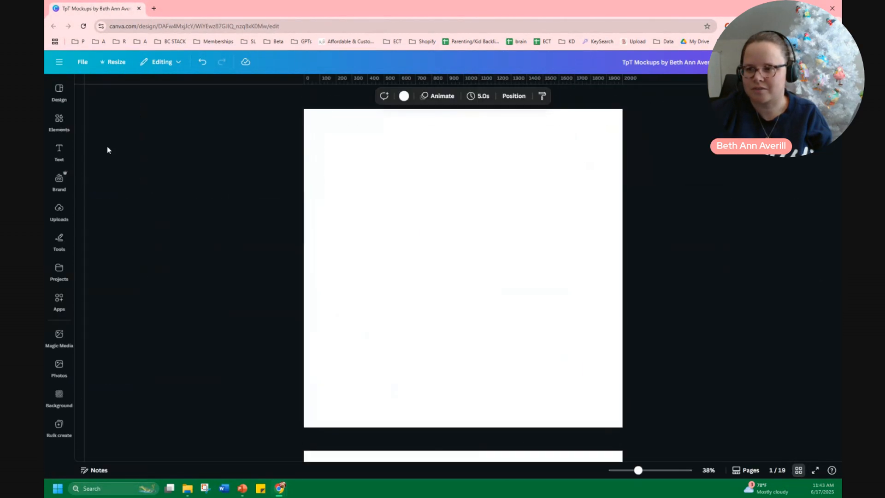
pyautogui.click(527, 324)
pyautogui.click(543, 312)
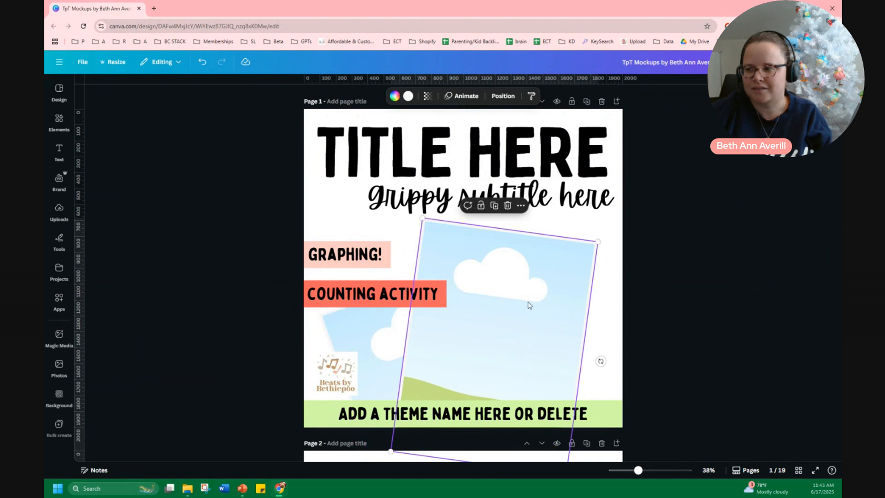
pyautogui.click(694, 247)
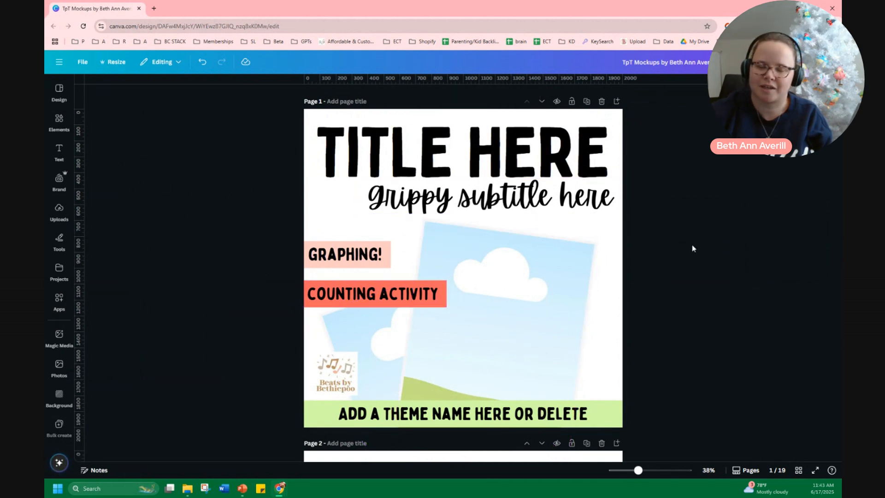